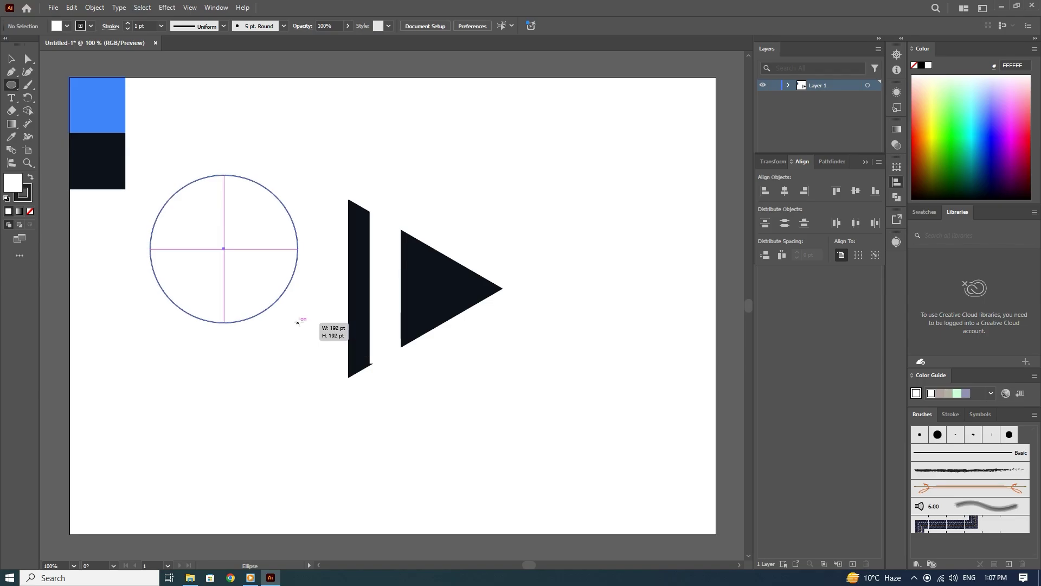
Copy the circle, paste the copy in front, and scale it about its centre to about 68 pt in diameter.
click(11, 58)
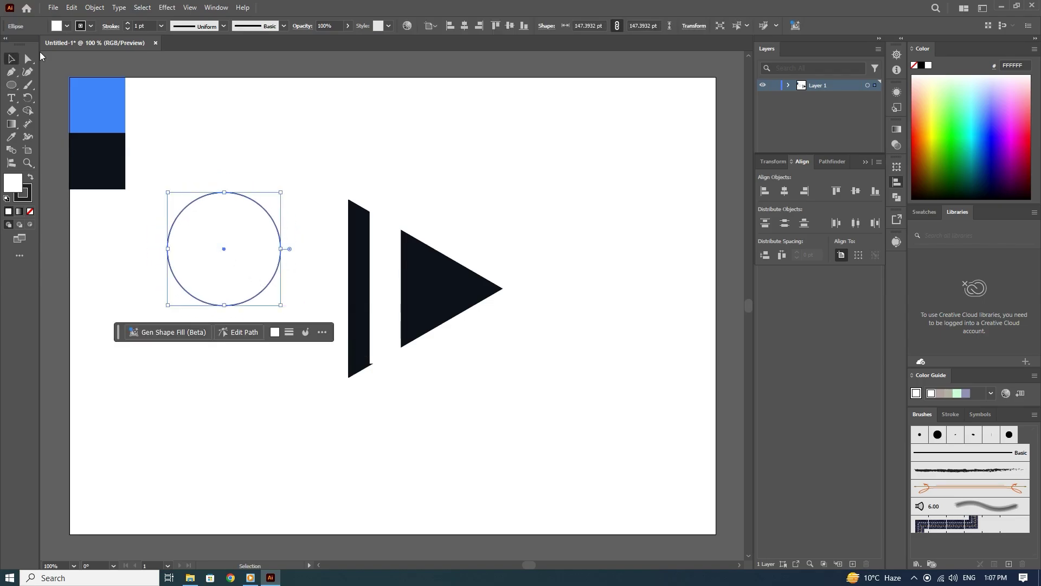
click(73, 7)
click(89, 60)
click(71, 8)
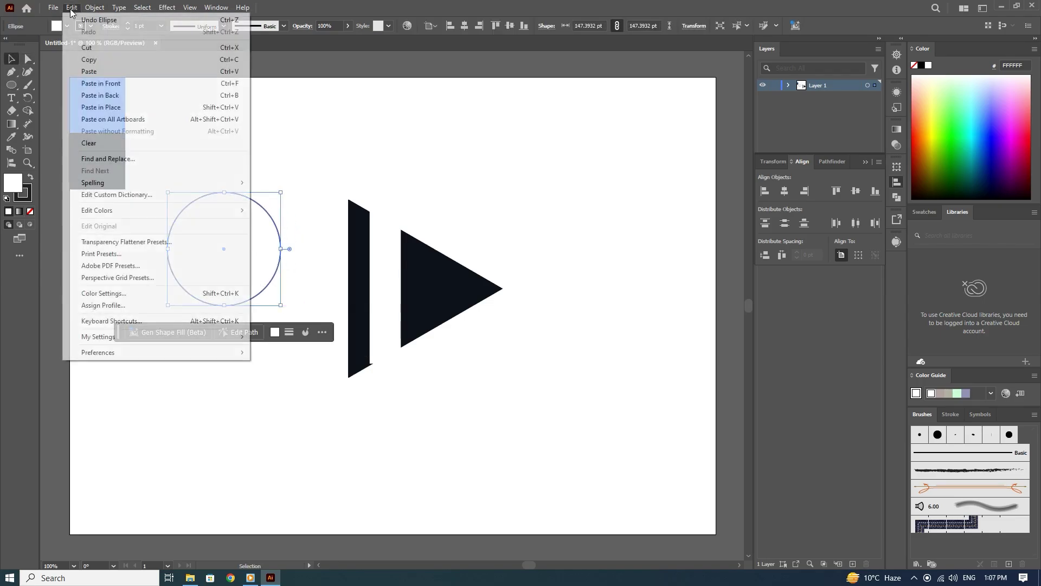
click(151, 86)
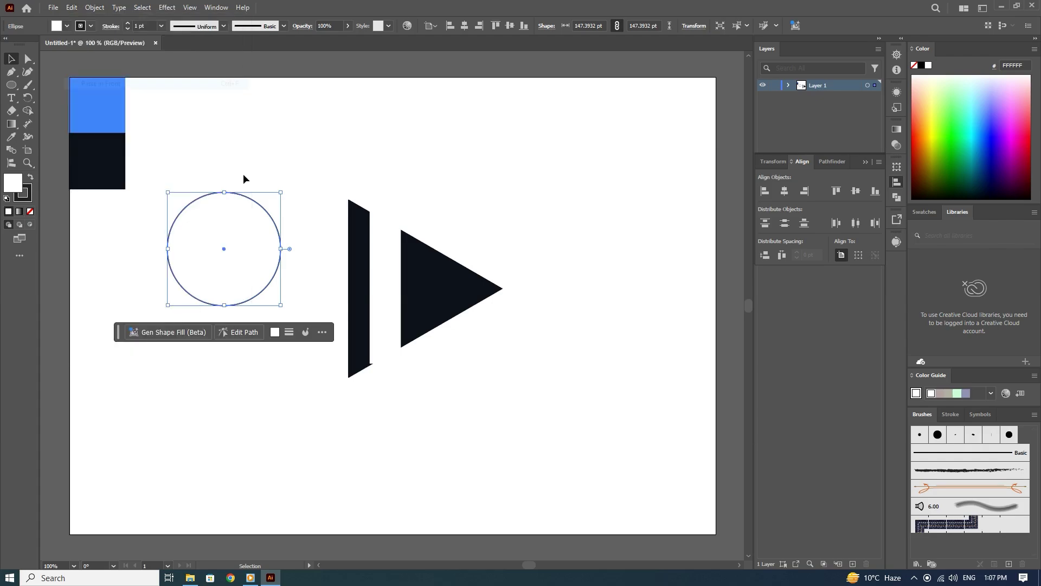
drag(280, 193, 257, 224)
click(275, 187)
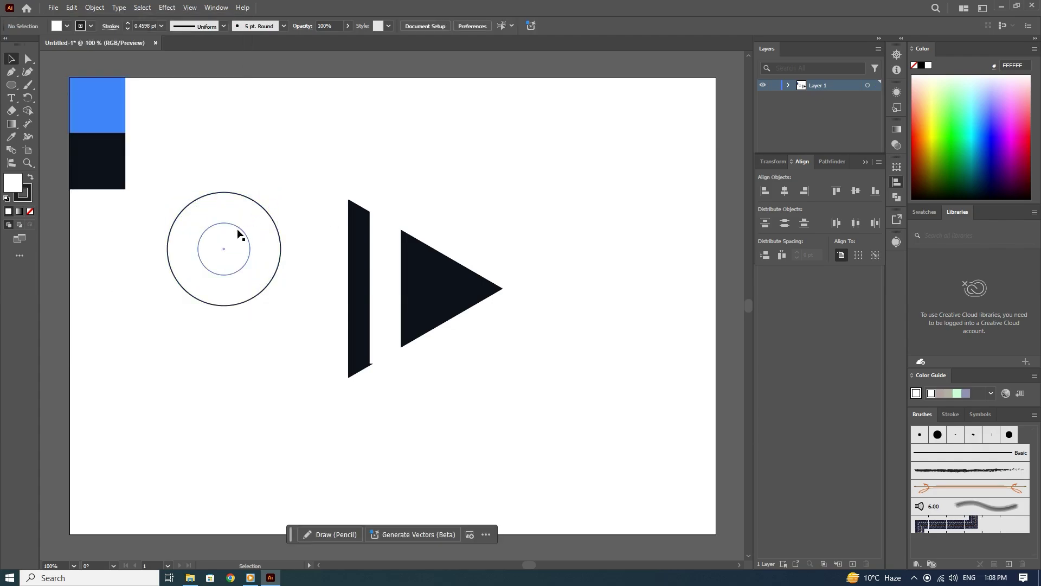
Fill the small inner circle with green 67FF41 and the large outer circle with dark blue 120051.
click(239, 232)
click(947, 117)
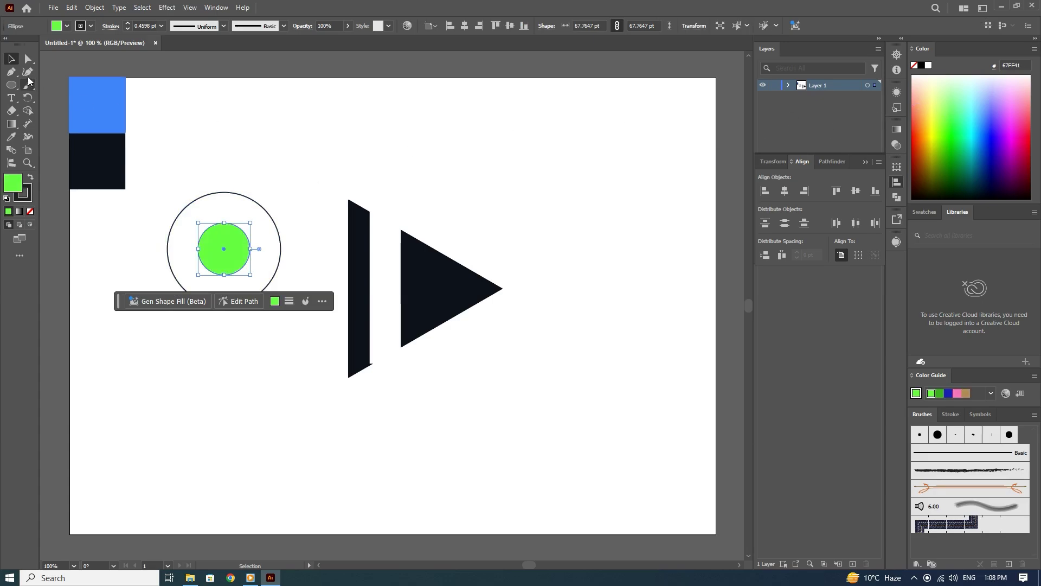
click(249, 204)
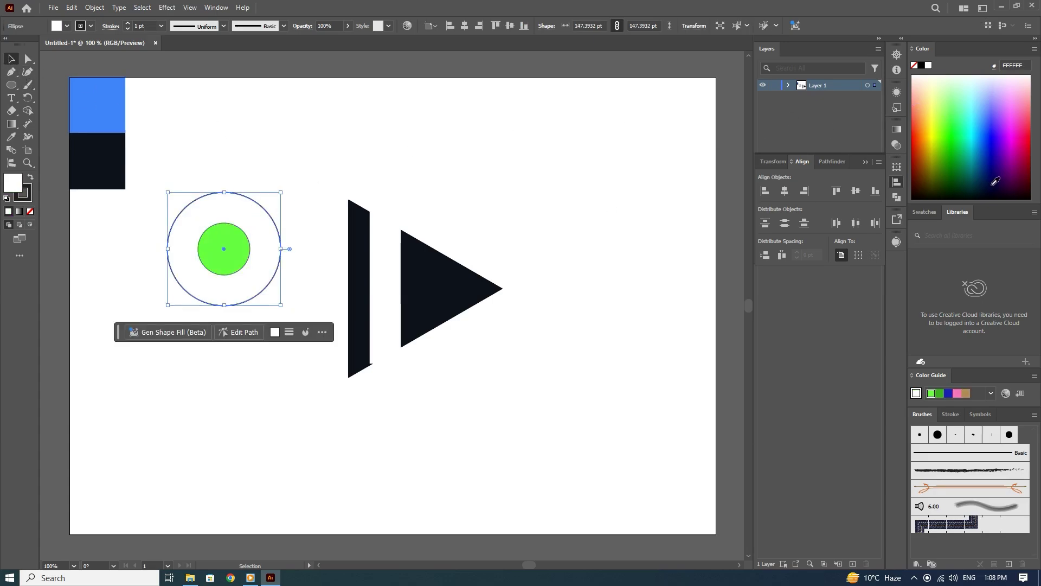
click(997, 179)
Subtract the inner circle from the outer one with Minus Front to make a ring.
drag(189, 141, 286, 265)
click(831, 162)
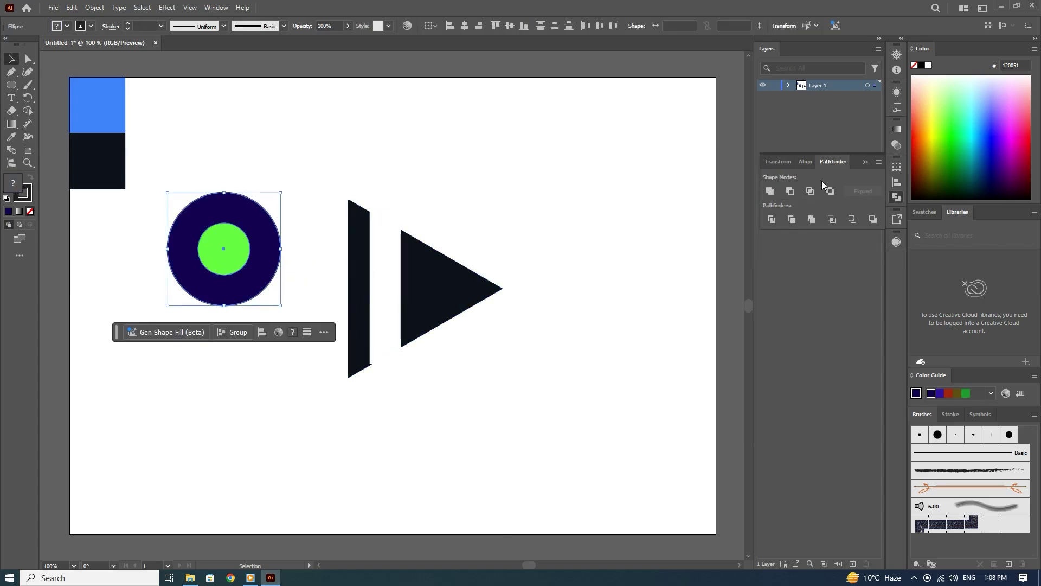
click(790, 191)
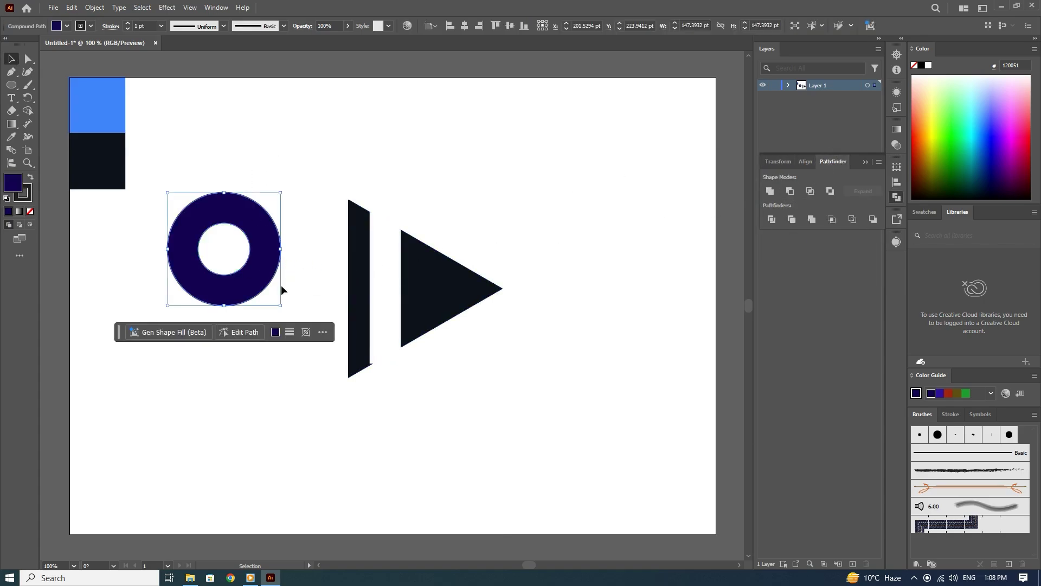
Move the ring onto the triangle and scale it down to about 106 pt in diameter.
drag(252, 290, 470, 324)
drag(498, 229, 465, 271)
click(442, 219)
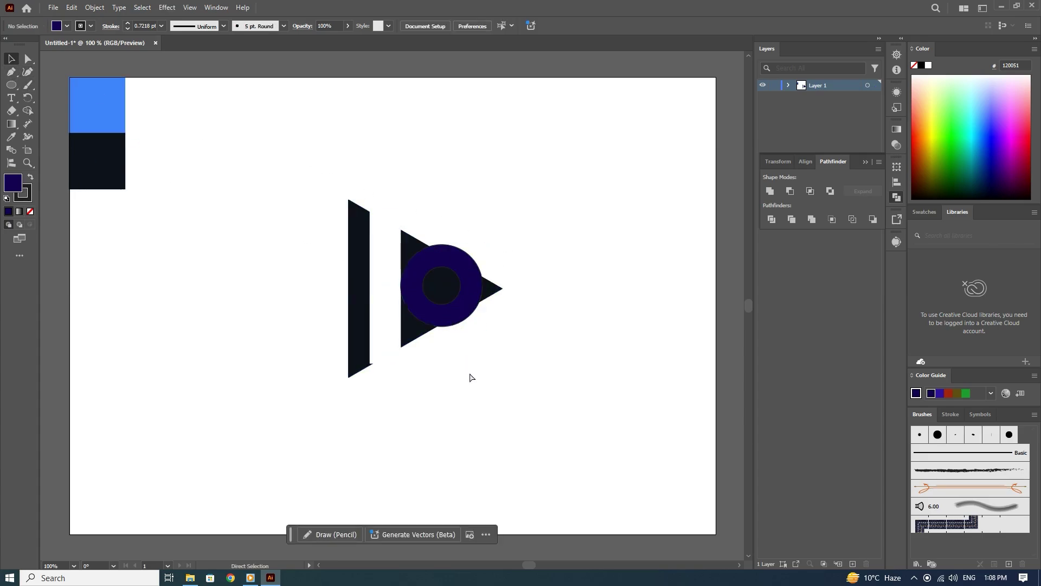
scroll(470, 378, up, 4)
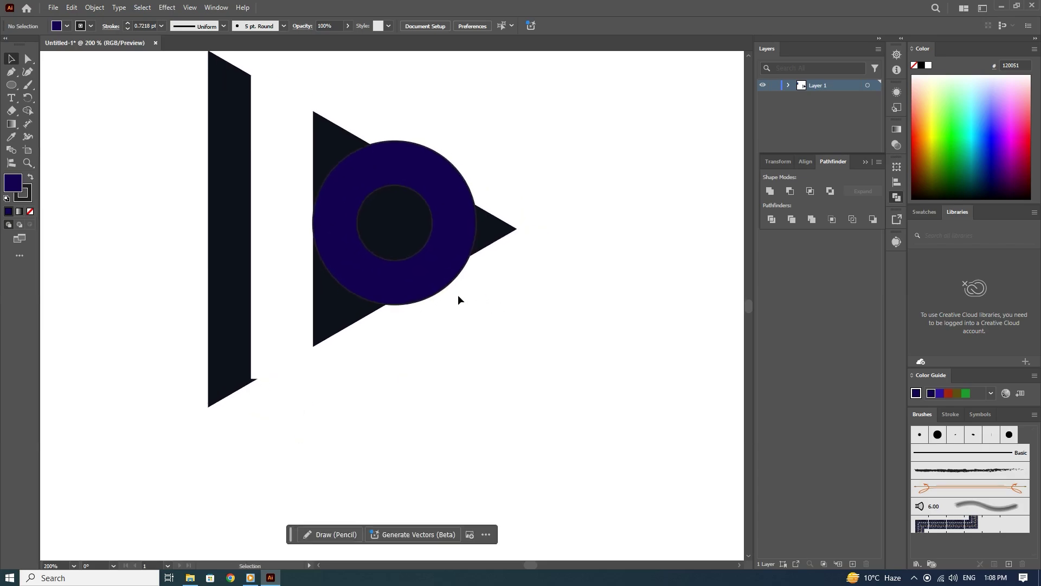
click(441, 287)
click(11, 72)
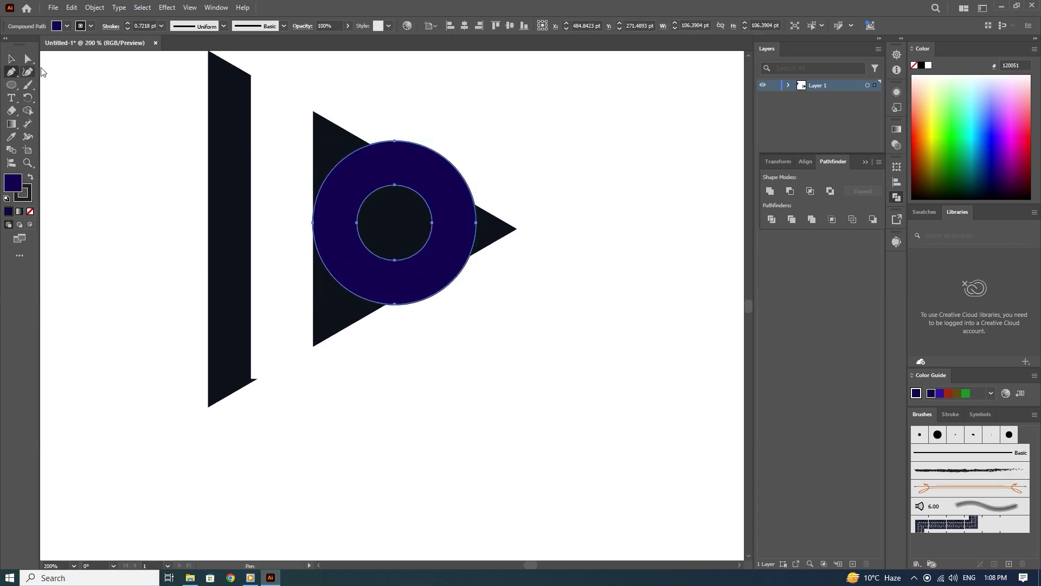
drag(128, 95, 85, 86)
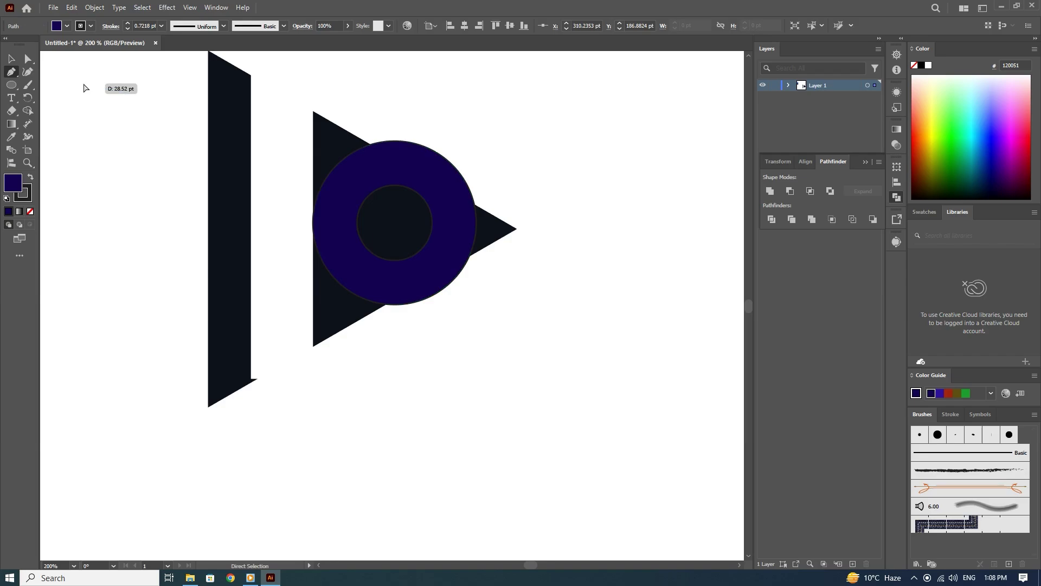
key(ctrl+z)
key(v)
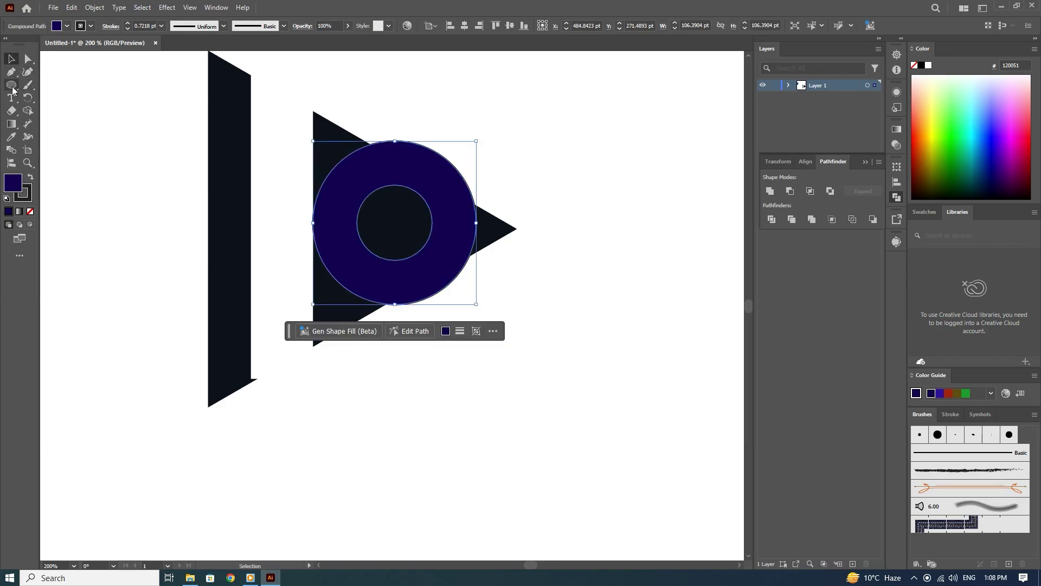
Draw a horizontal line about 319 pt long beneath the ring and move it up near the triangle's lower corner.
drag(13, 90, 81, 136)
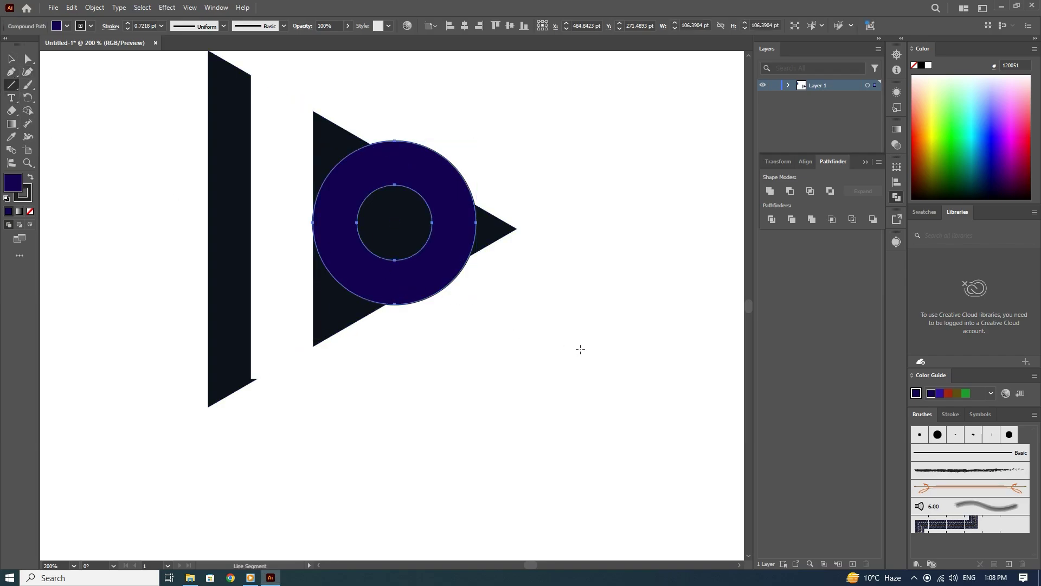
mouse_move(600, 356)
mouse_down()
mouse_move(282, 358)
mouse_move(106, 387)
mouse_move(322, 371)
mouse_move(601, 373)
mouse_up()
key(ctrl+z)
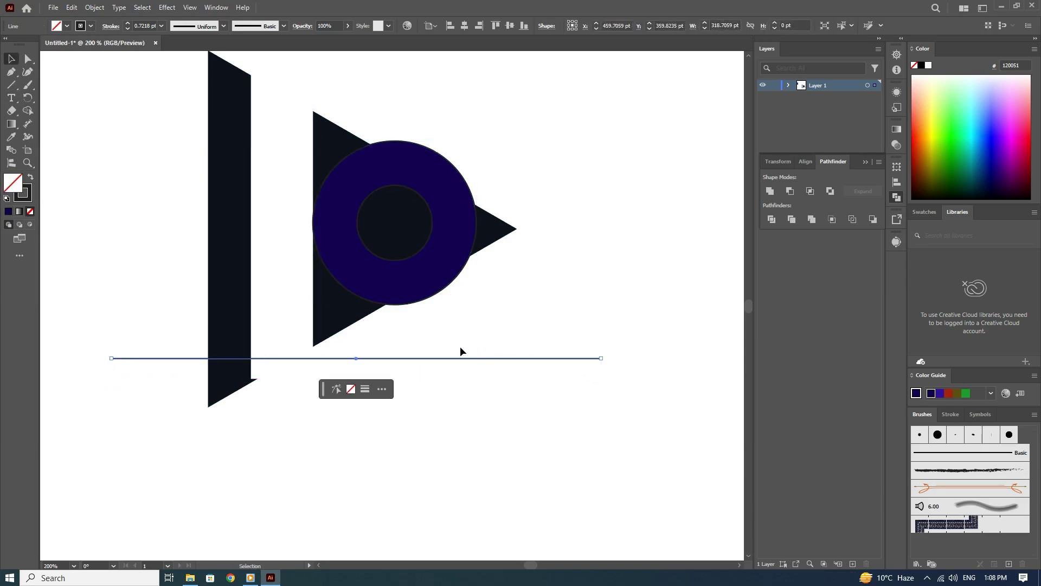
key(v)
drag(461, 357, 460, 343)
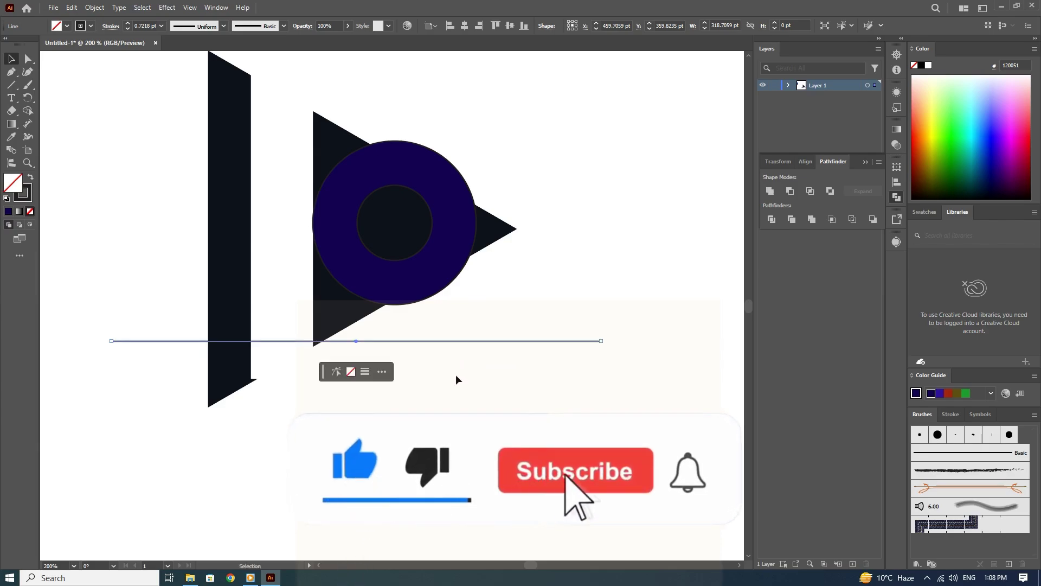
click(454, 376)
Draw a rectangle about 21.5 by 44 pt from the ring's lower-right part down to the horizontal line.
click(10, 72)
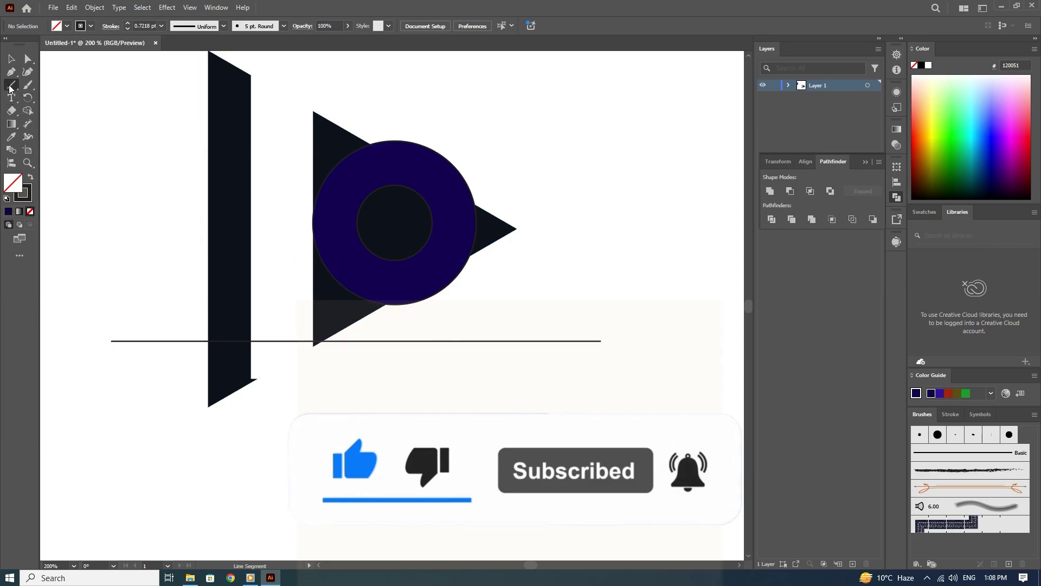
drag(10, 89, 55, 85)
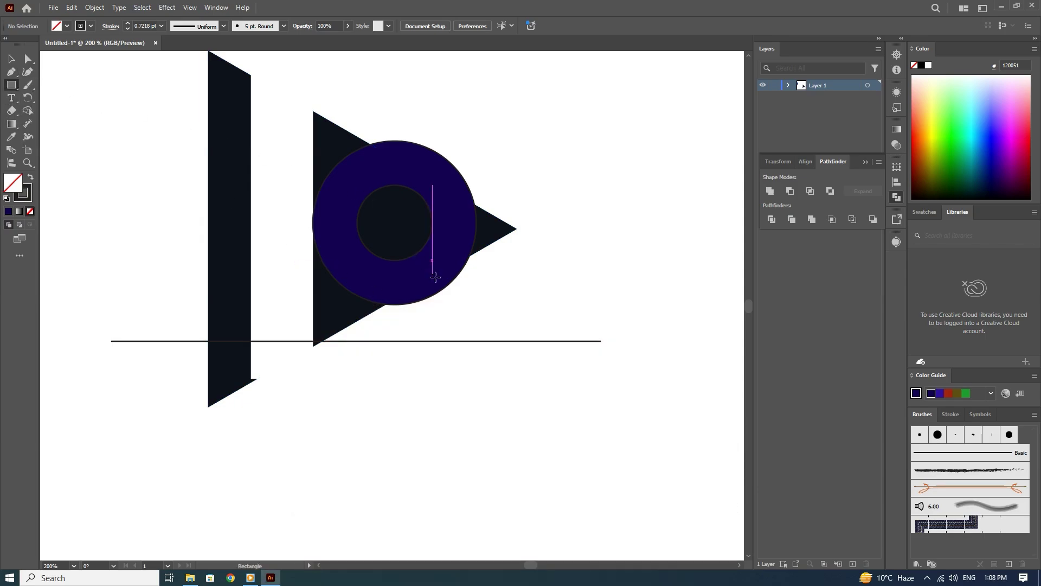
drag(432, 274, 464, 342)
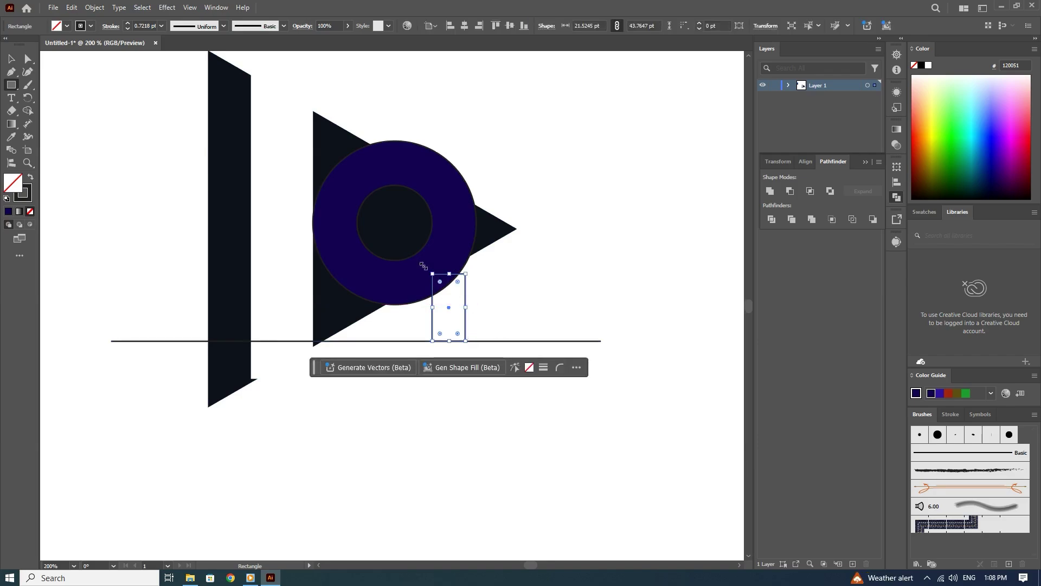
Reshape the rectangle into a slanted leg by shifting its bottom corners outward and raising its upper-right corner, about 49 by 53 pt overall.
click(27, 63)
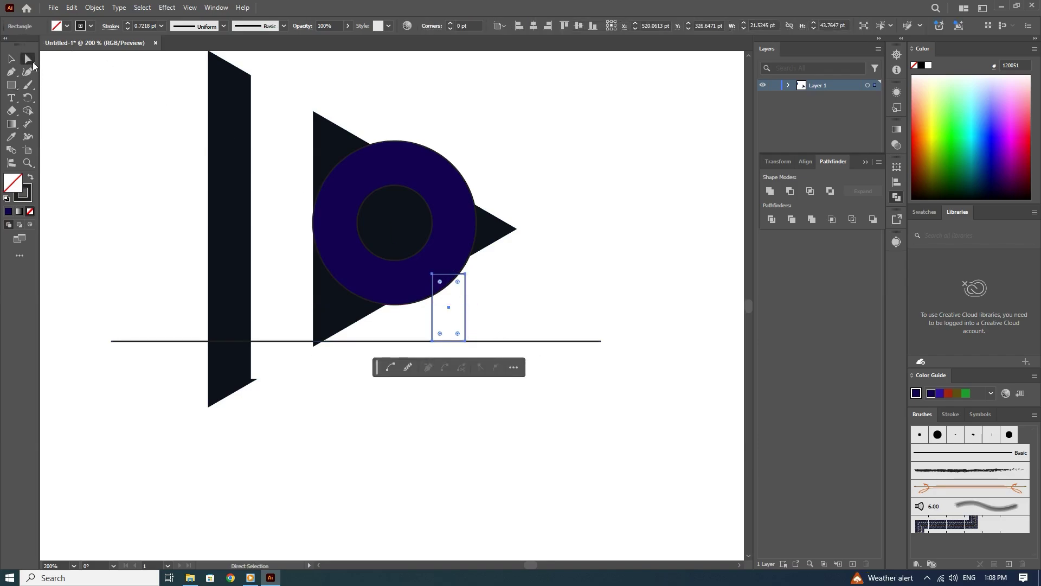
click(441, 341)
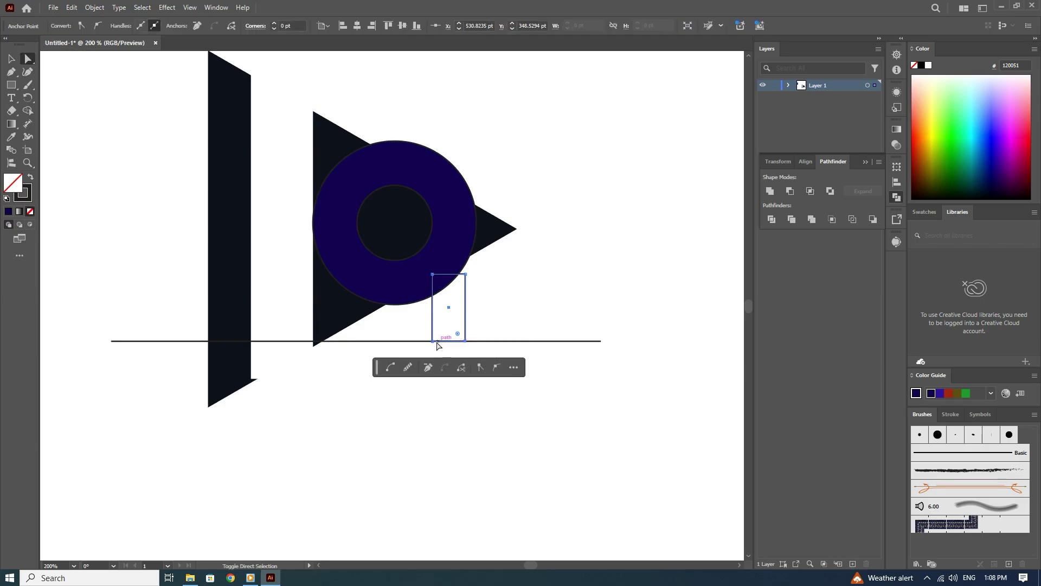
drag(441, 341, 467, 344)
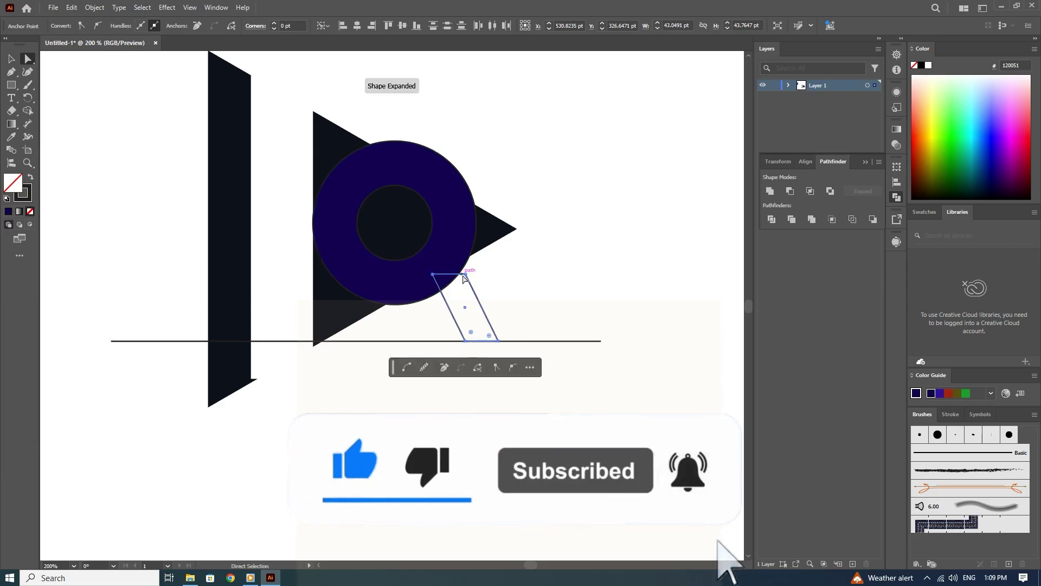
drag(465, 274, 455, 261)
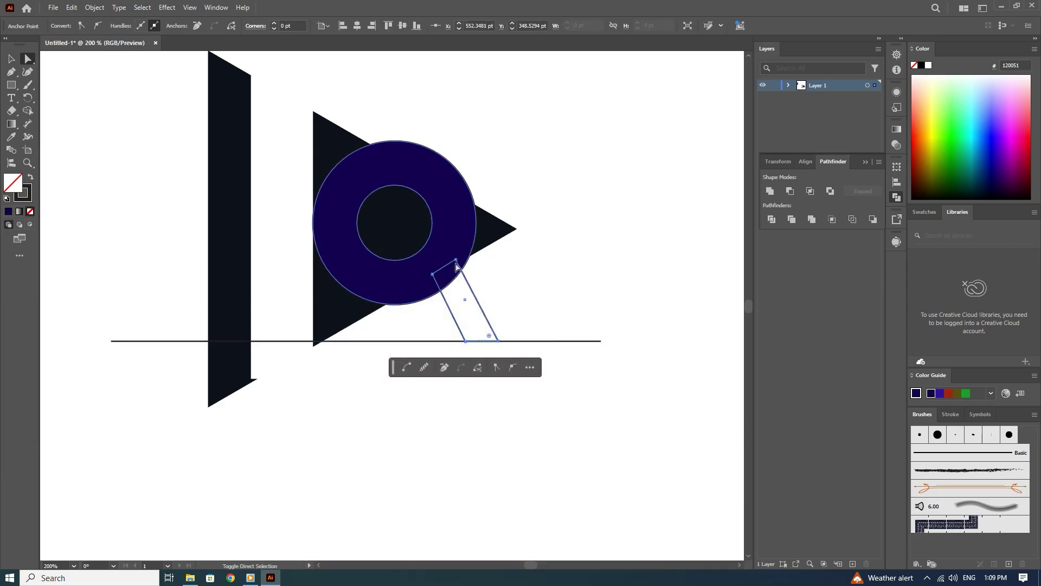
click(459, 274)
drag(498, 344, 509, 340)
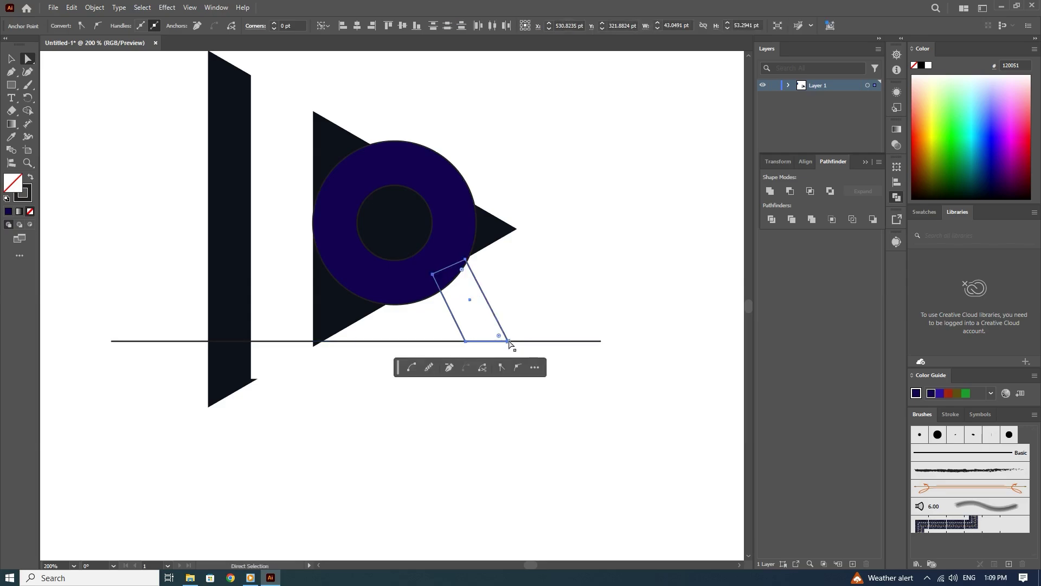
click(530, 284)
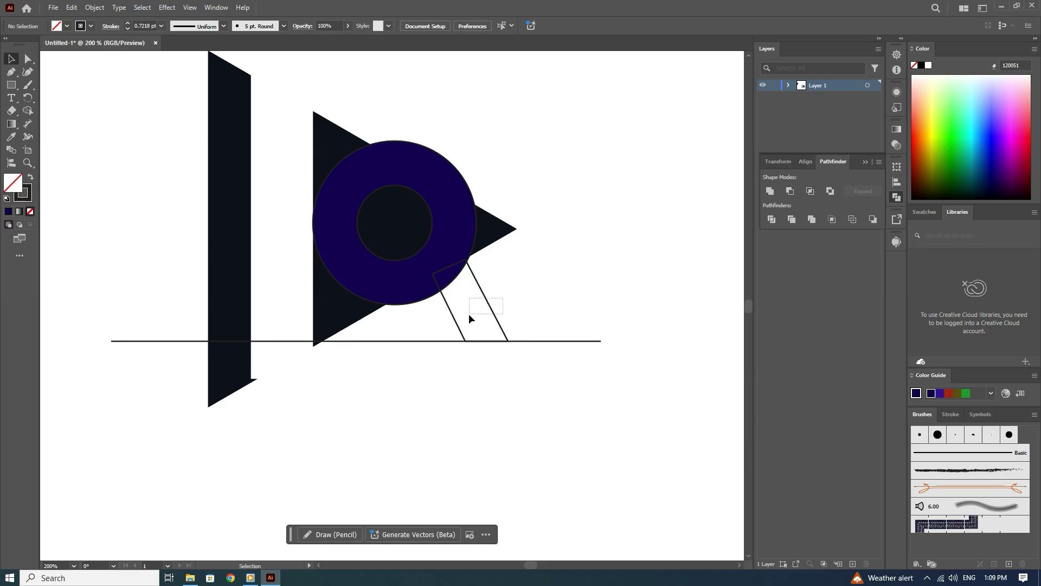
Nudge the slanted leg left and slightly up under the ring, to about X 512 pt, Y 319 pt.
key(ctrl+z)
key(ctrl+z)
key(ctrl+z)
key(ctrl+z)
key(ctrl+z)
key(ctrl+z)
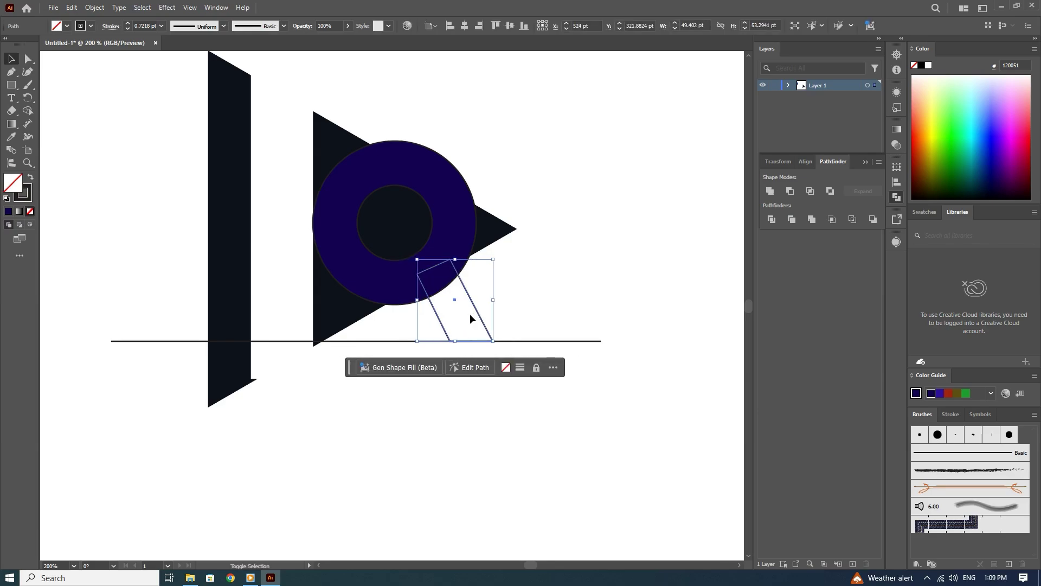
key(ctrl+z)
key(ctrl+z)
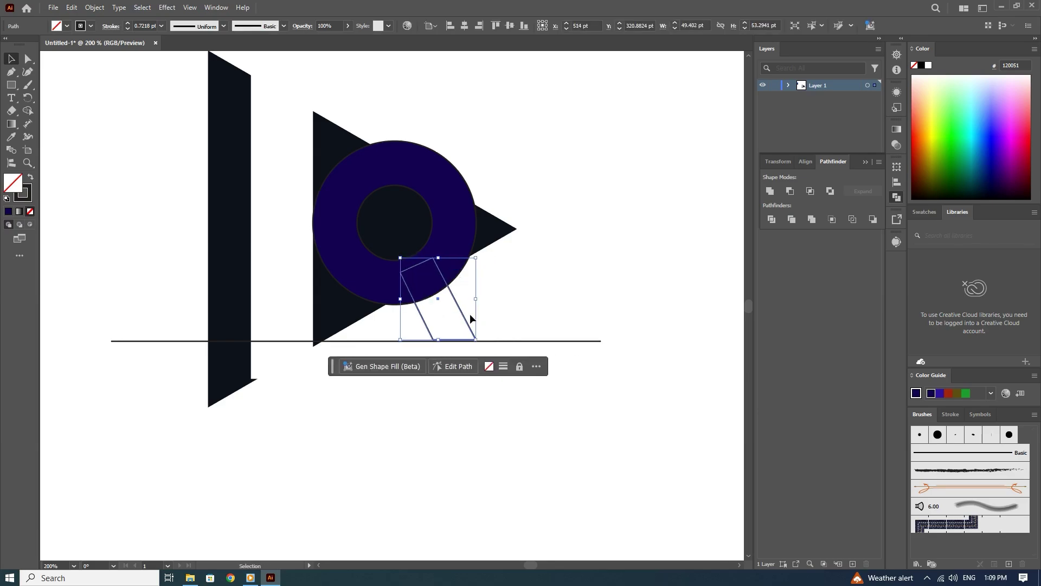
Unite the slanted leg and the ring into a single Q shape.
shift+click(471, 285)
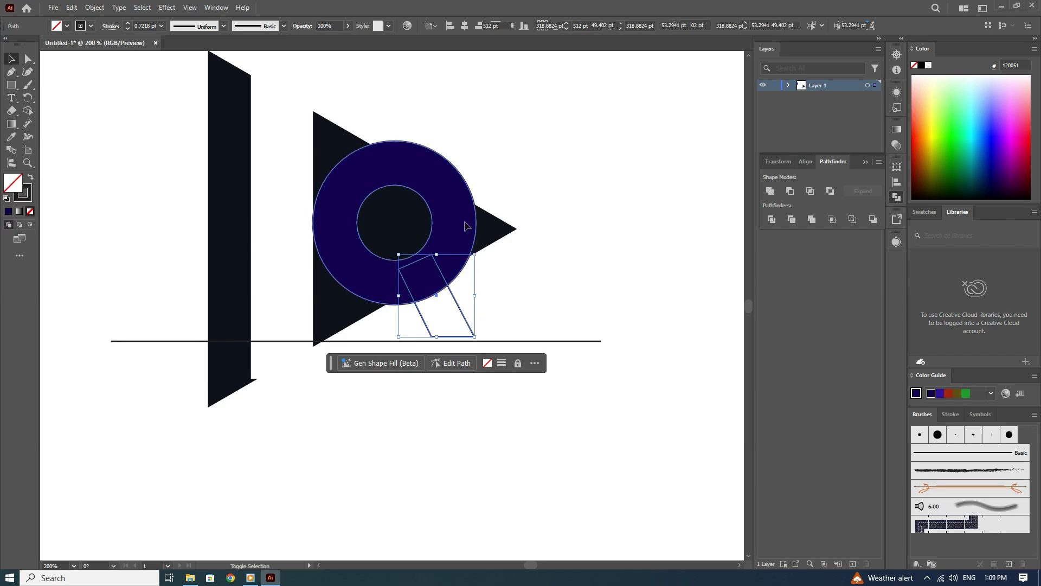
click(770, 191)
click(577, 277)
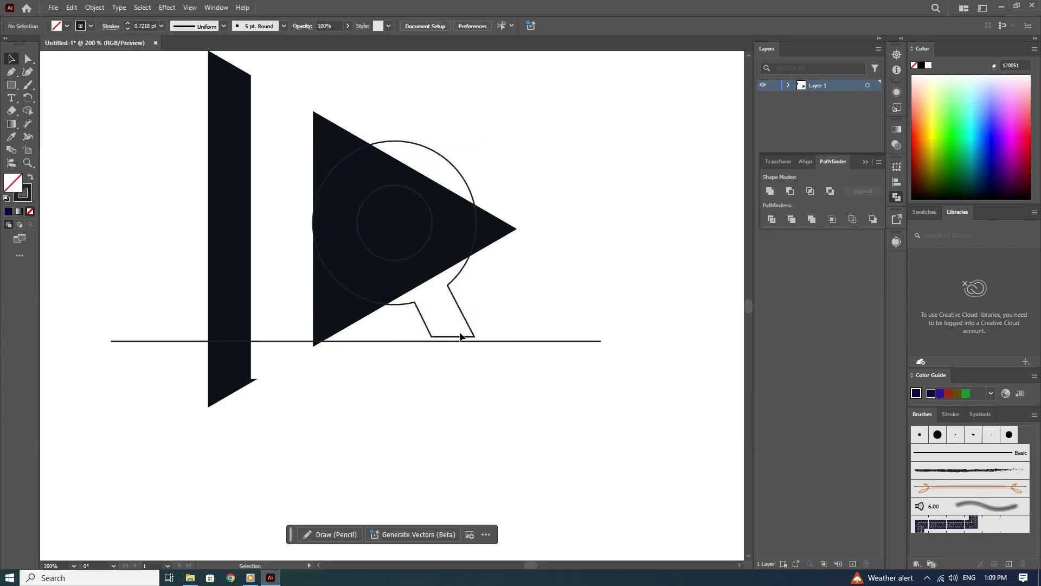
Give the Q shape a white fill sampled from the artwork, and apply the default 1 pt black stroke.
click(459, 276)
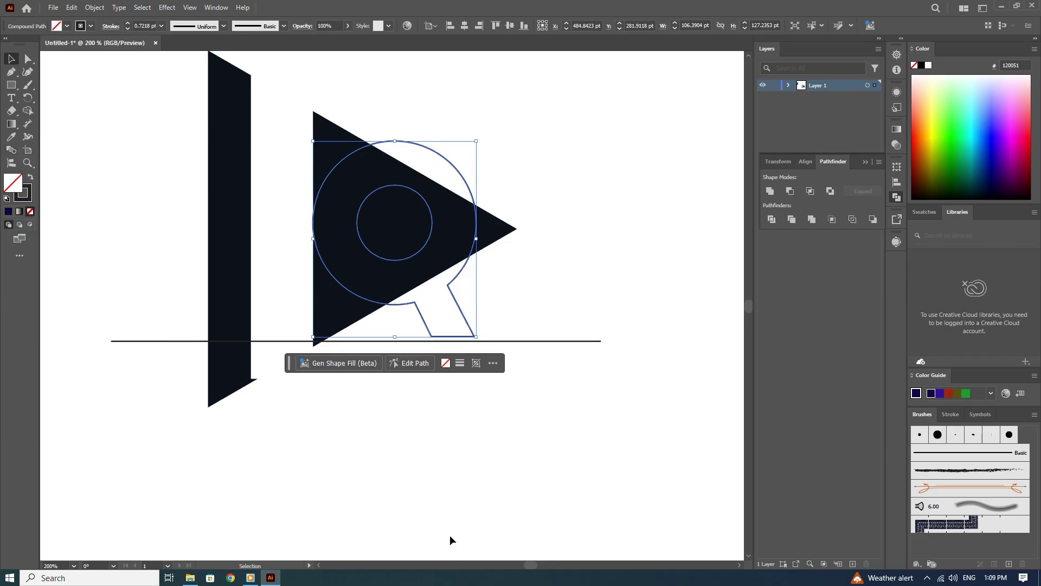
click(14, 140)
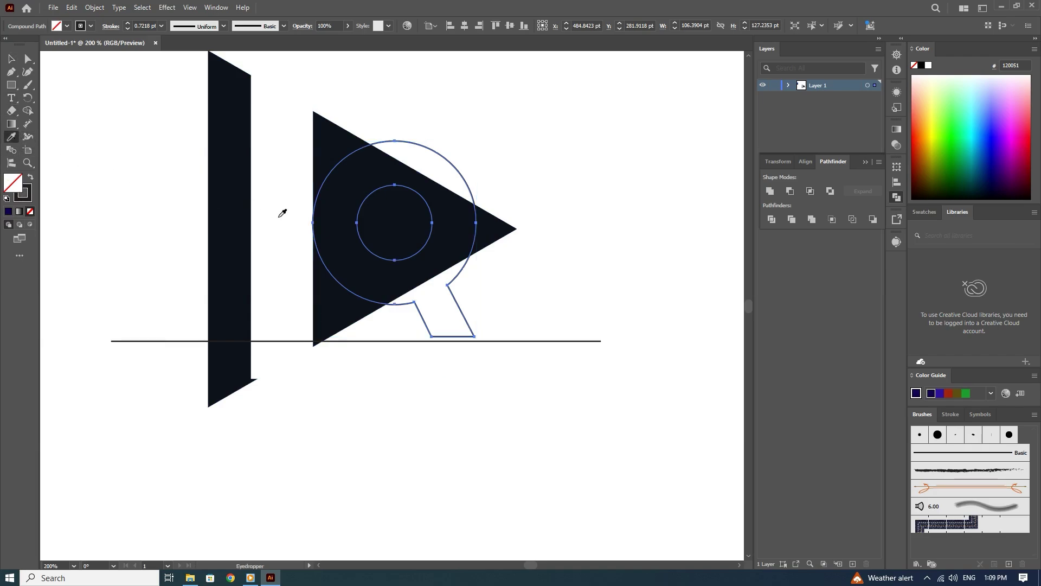
click(266, 212)
click(12, 60)
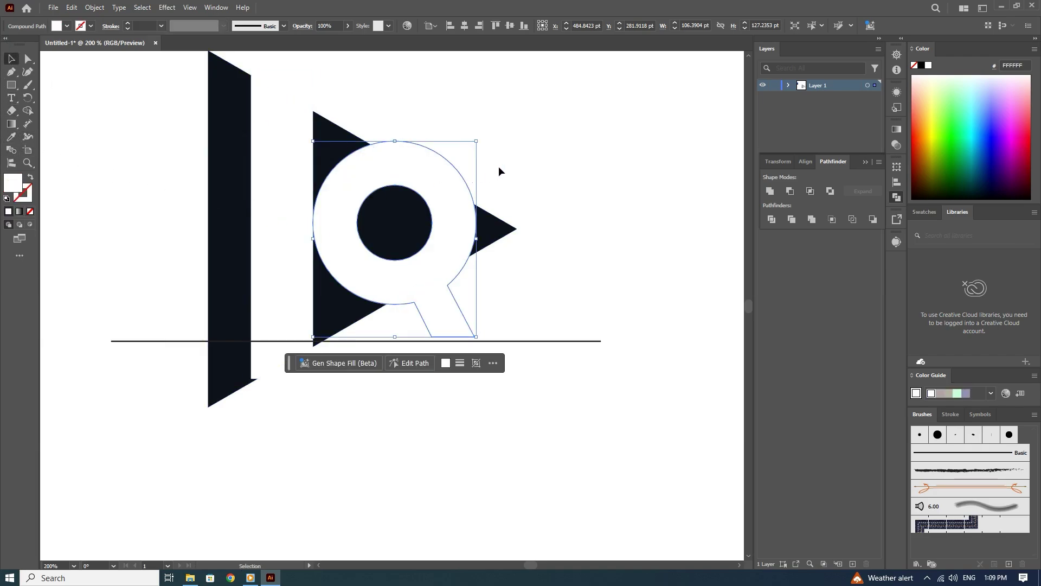
click(532, 152)
click(431, 287)
click(7, 199)
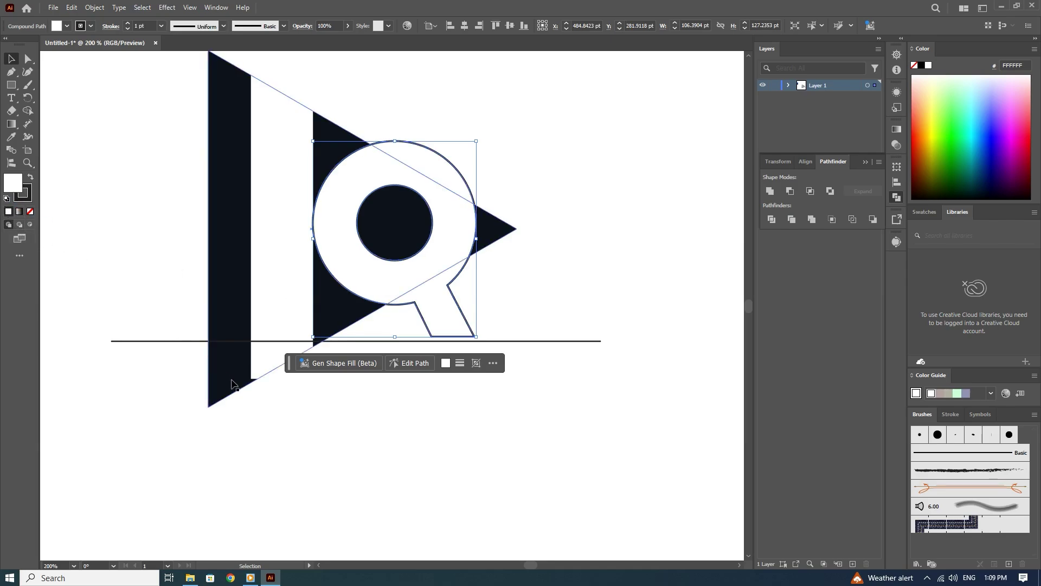
Thicken the Q's leg by shifting its two left corner points slightly to the left.
click(438, 347)
click(434, 297)
key(a)
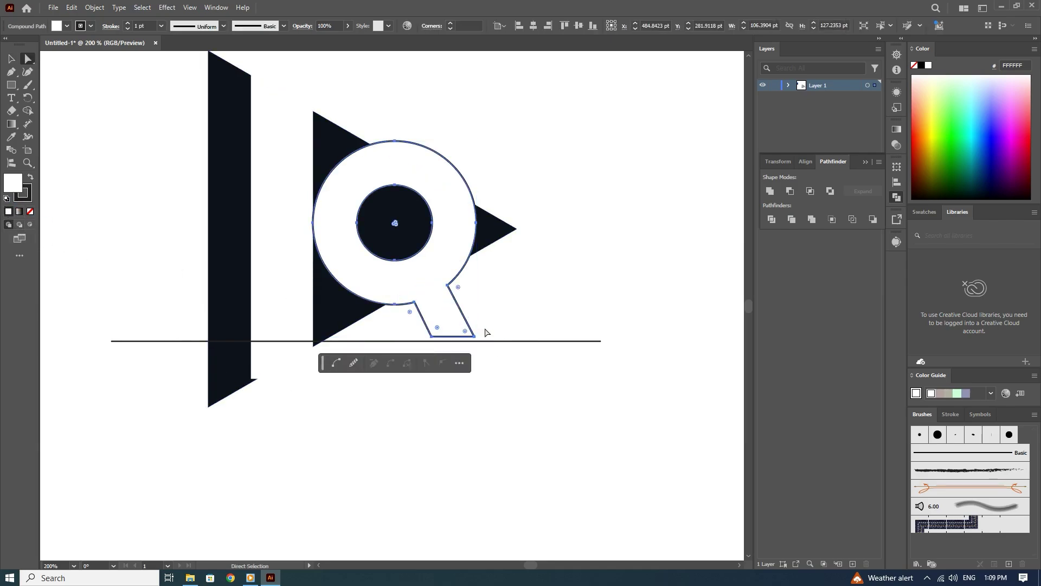
click(461, 336)
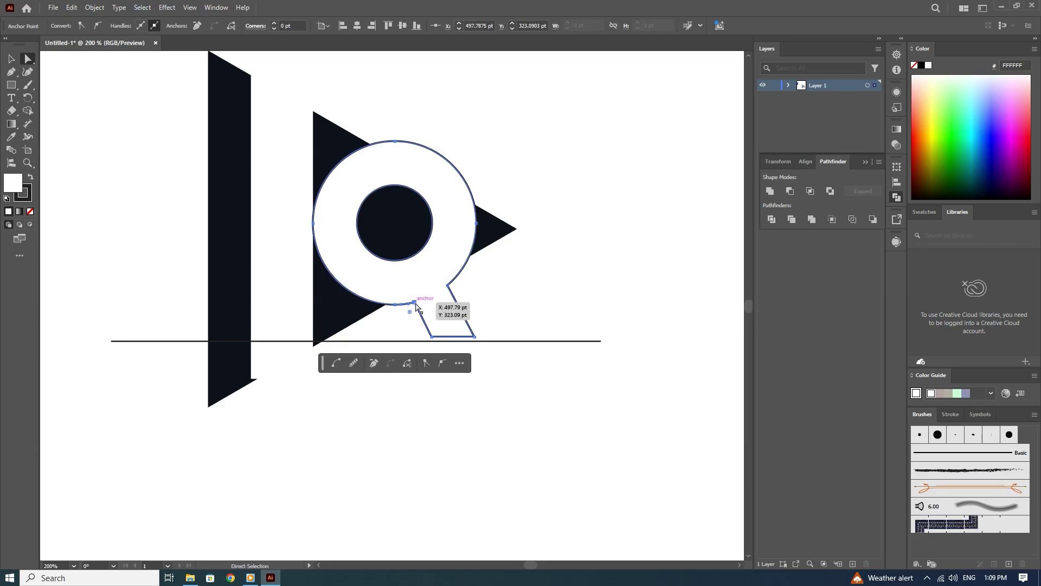
click(416, 305)
drag(416, 305, 424, 337)
click(501, 323)
key(v)
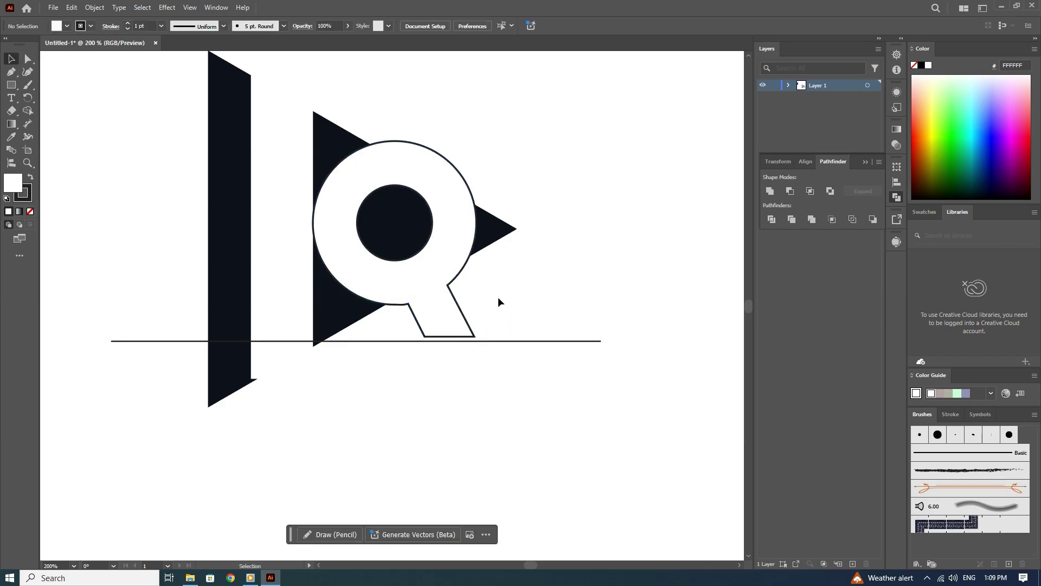
Delete the horizontal guide line beneath the Q.
scroll(496, 296, up, 1)
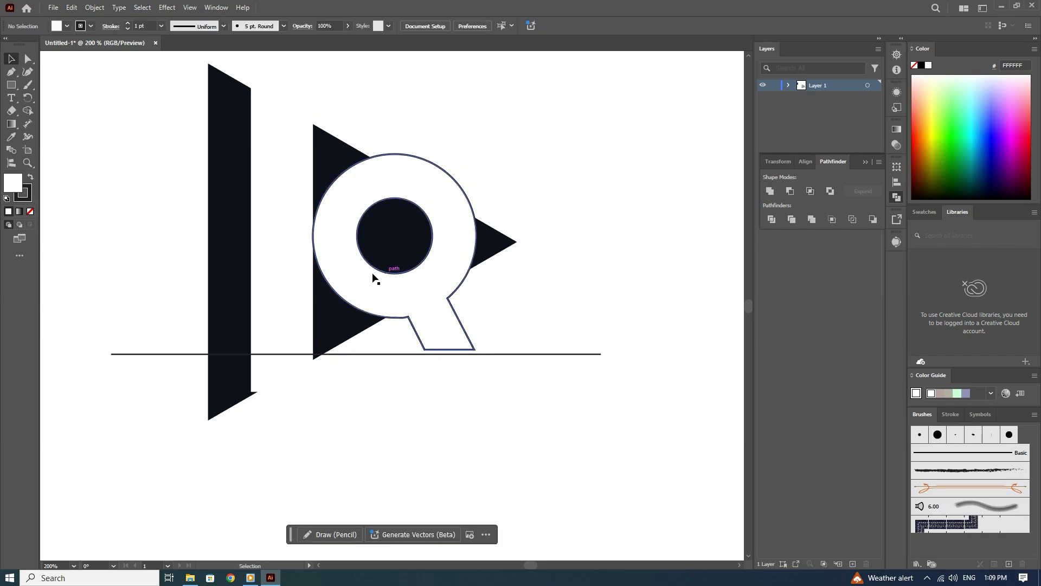
click(414, 354)
key(Delete)
key(a)
Draw a square about 343 by 343 pt around the whole logo.
key(ctrl+minus)
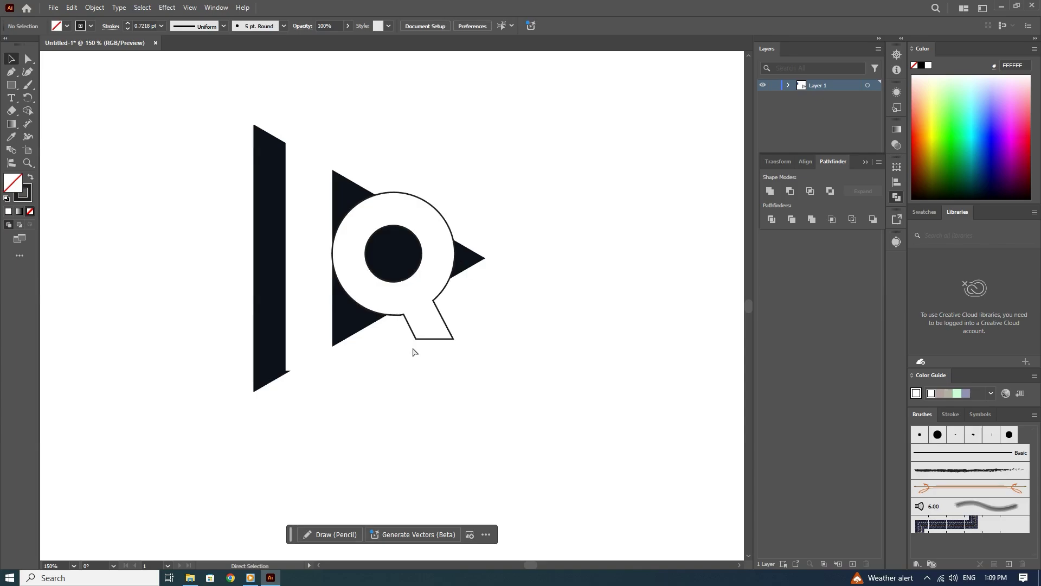
key(ctrl+minus)
key(ctrl+minus)
key(v)
click(11, 85)
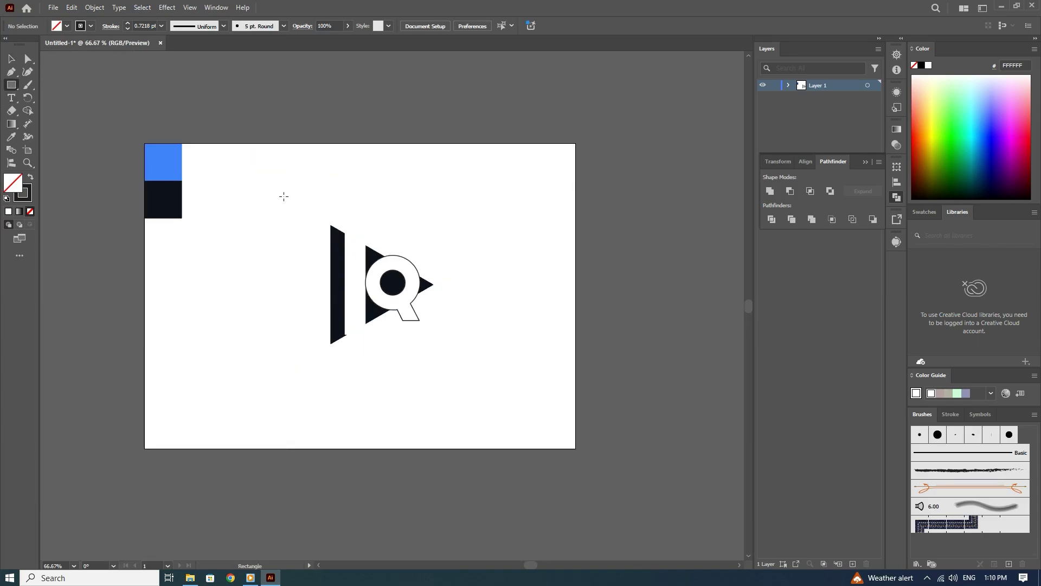
mouse_move(284, 196)
mouse_down()
mouse_move(380, 316)
mouse_move(460, 372)
mouse_up()
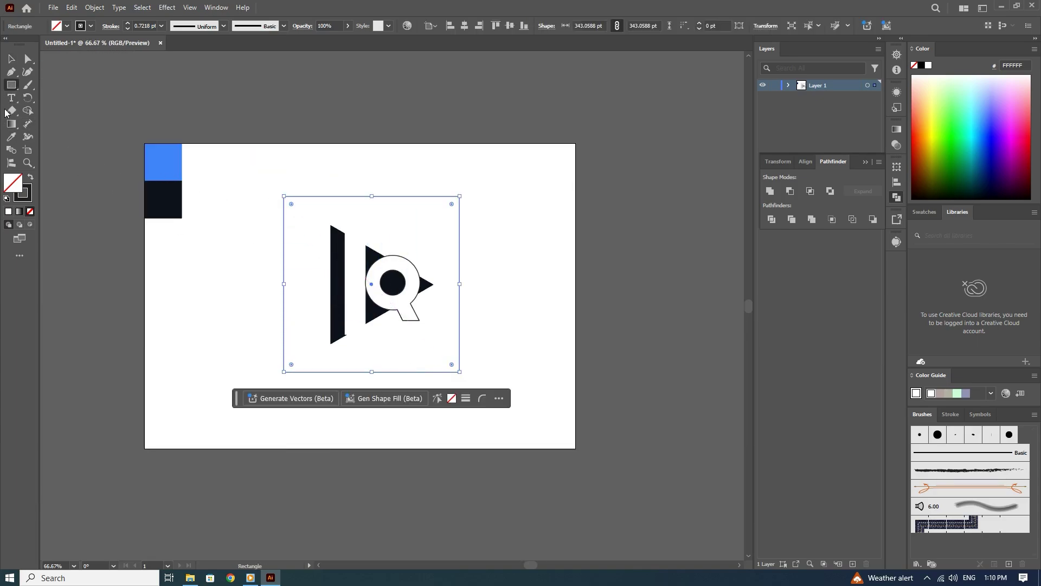
Fill the square with the blue sampled from the artboard's color swatch and send it behind the logo.
click(11, 137)
click(154, 157)
key(v)
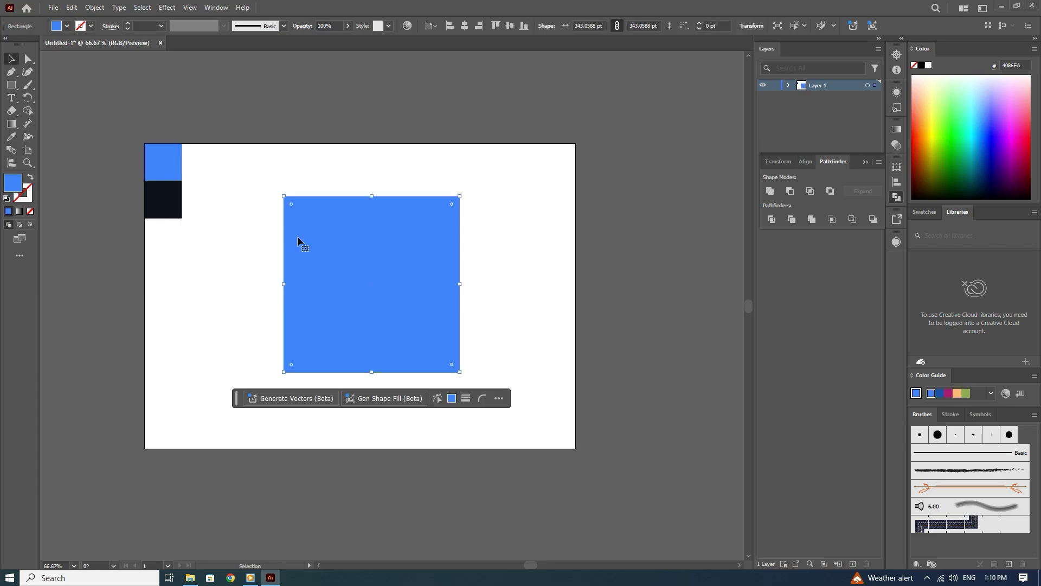
right_click(373, 318)
mouse_move(477, 513)
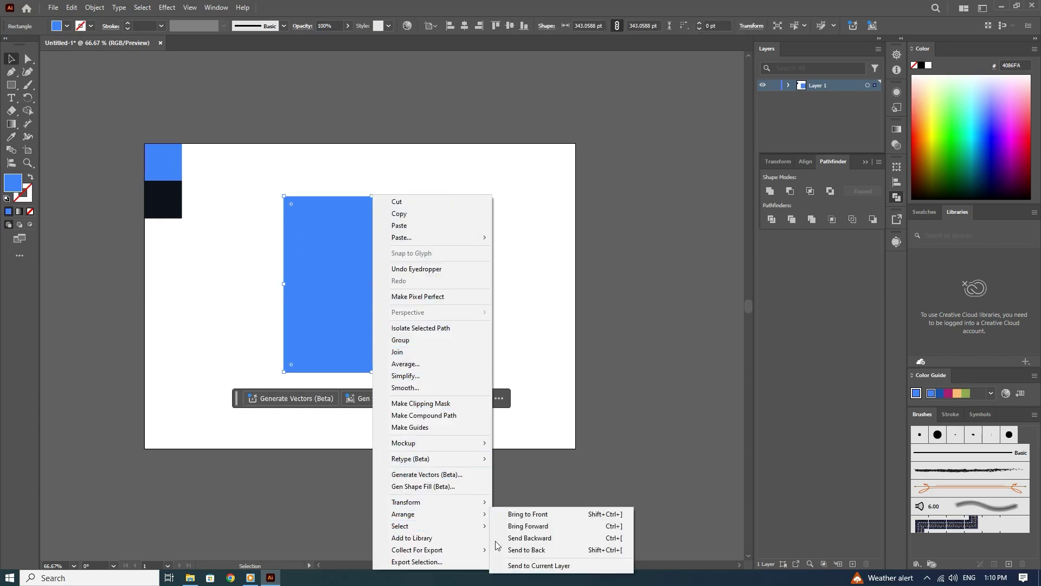
click(510, 549)
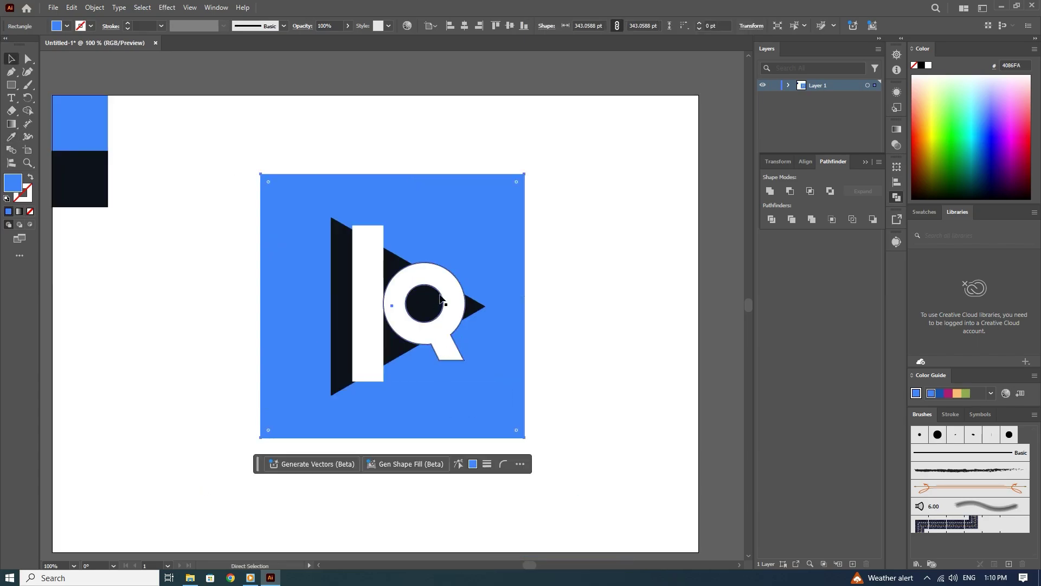
Round all four corners of the blue square to a radius of about 42.5 pt.
key(ctrl+plus)
drag(514, 184, 486, 200)
click(583, 245)
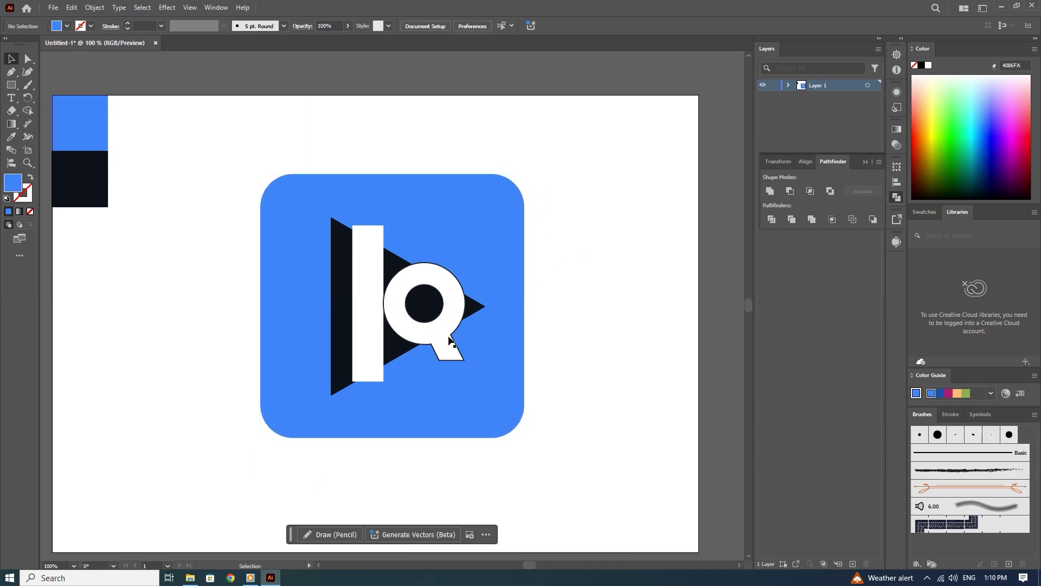
click(467, 418)
right_click(467, 418)
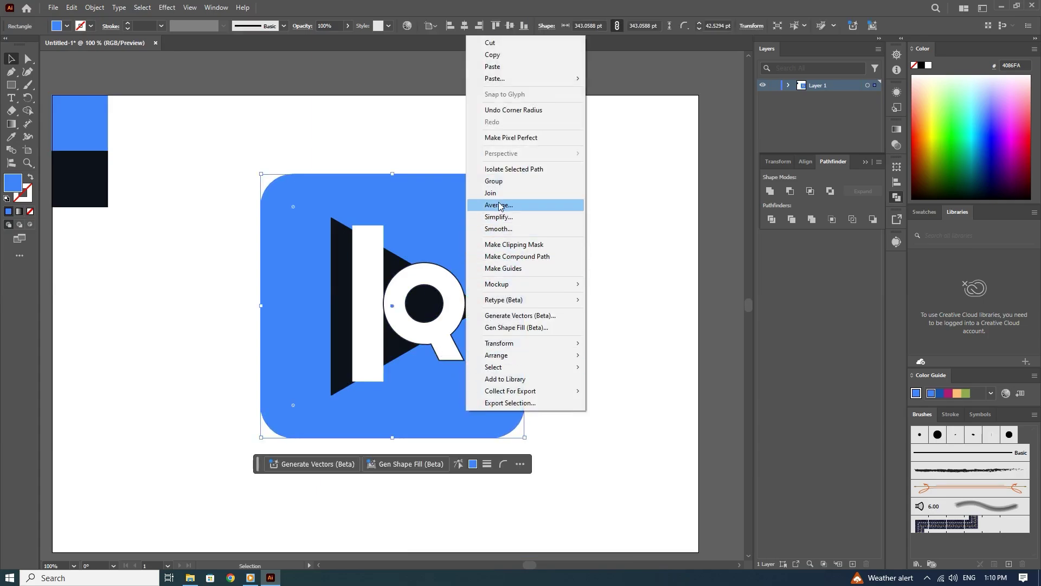
click(635, 186)
click(482, 380)
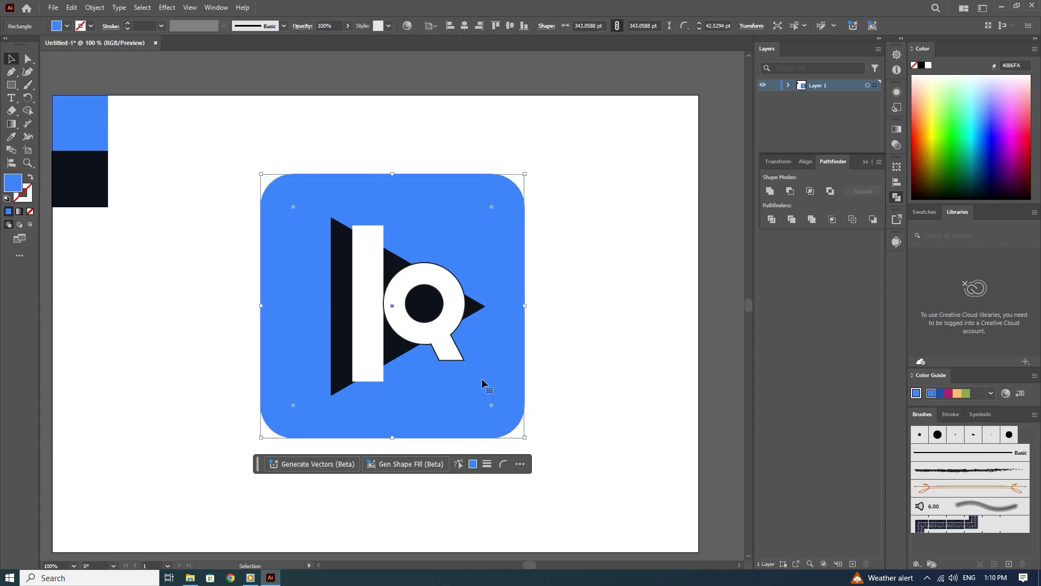
click(656, 318)
Give the Q the white fill and no stroke by sampling the white vertical bar.
key(ctrl+plus)
key(ctrl+plus)
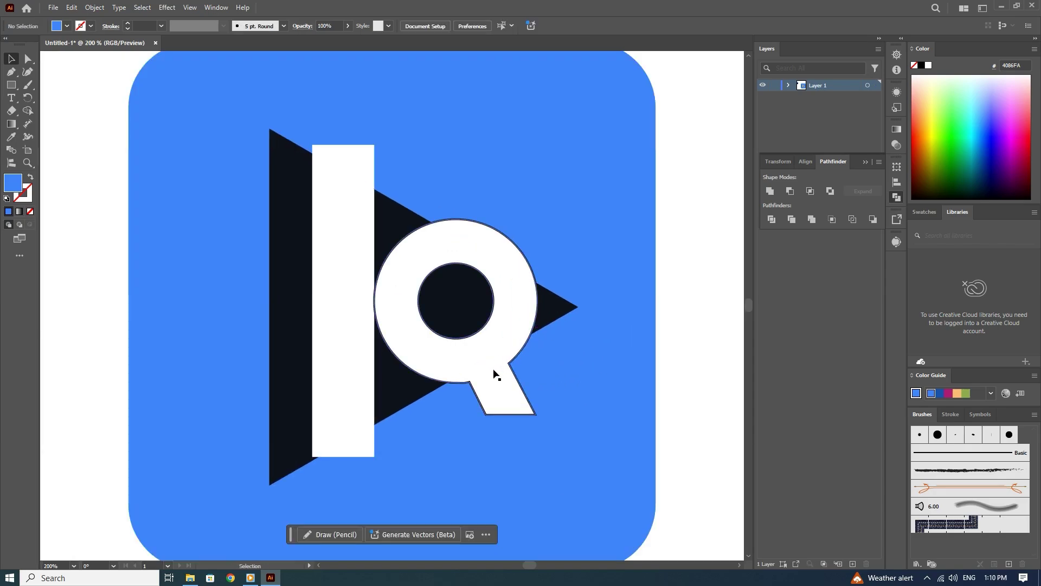
click(482, 305)
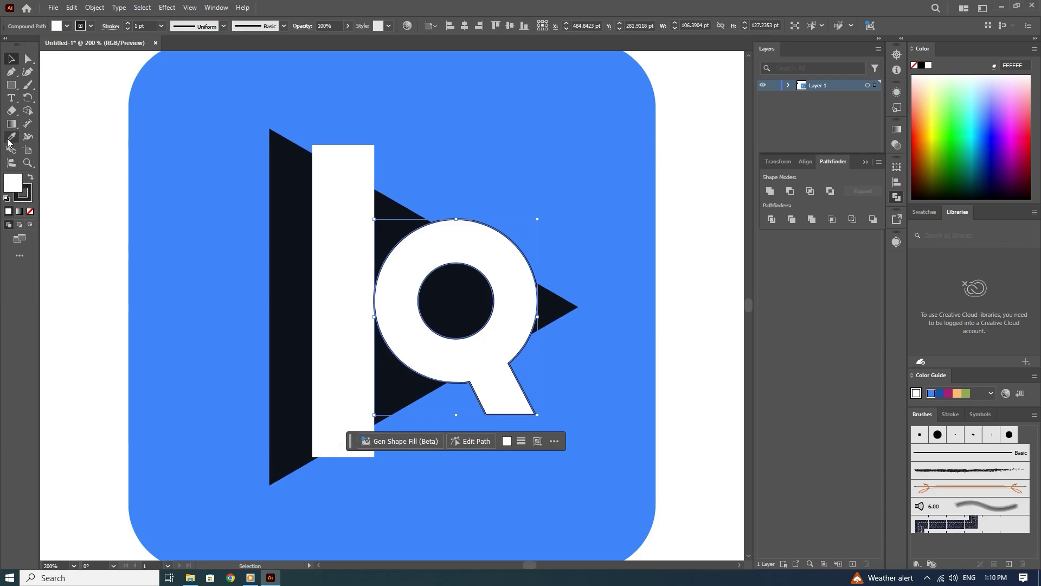
click(8, 142)
click(355, 349)
click(8, 61)
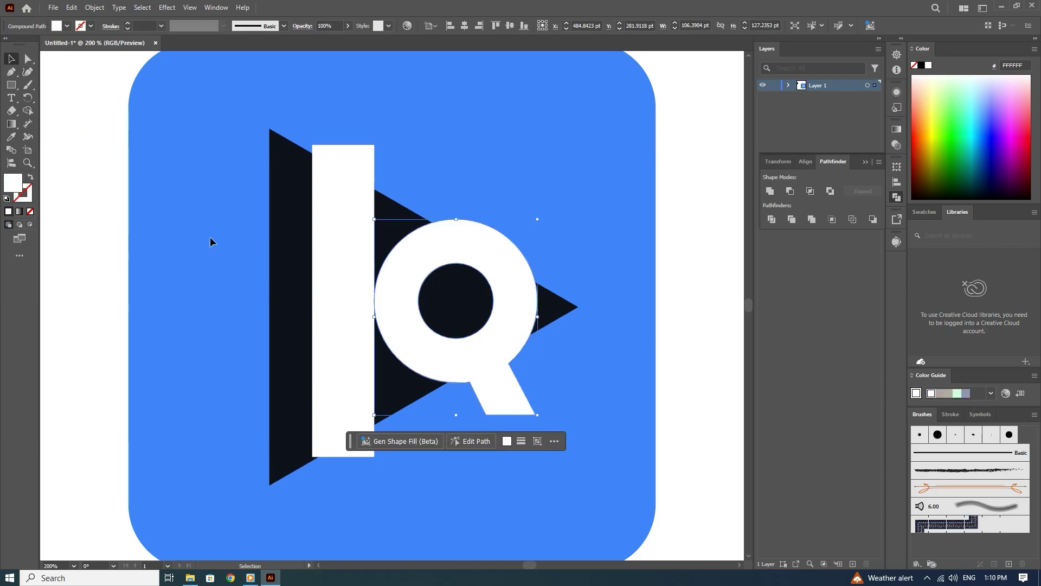
Move the white vertical bar and the Q together about 9 pt to the left.
shift+click(332, 356)
key(Left)
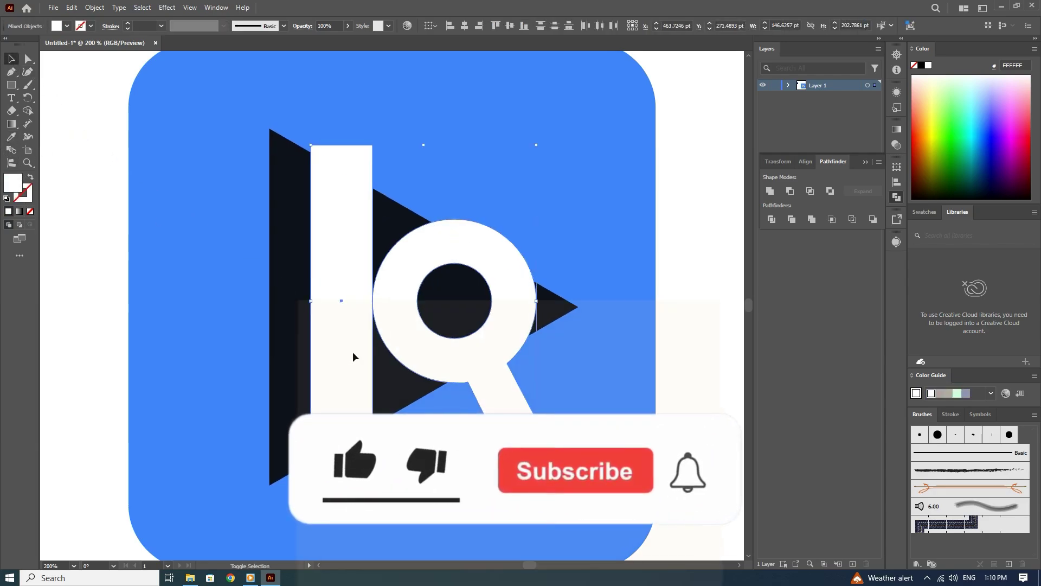
key(shift+Left)
key(shift+Left)
key(shift+Right)
key(Right)
key(Right)
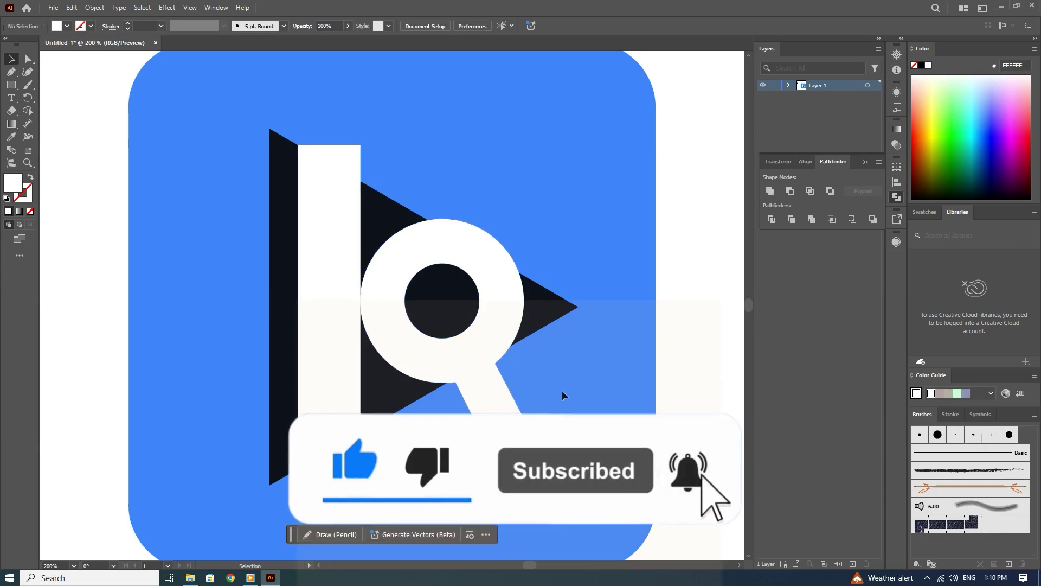
Increase the slant of the Q's leg by shifting its two bottom corners slightly to the right.
key(a)
click(442, 298)
click(473, 412)
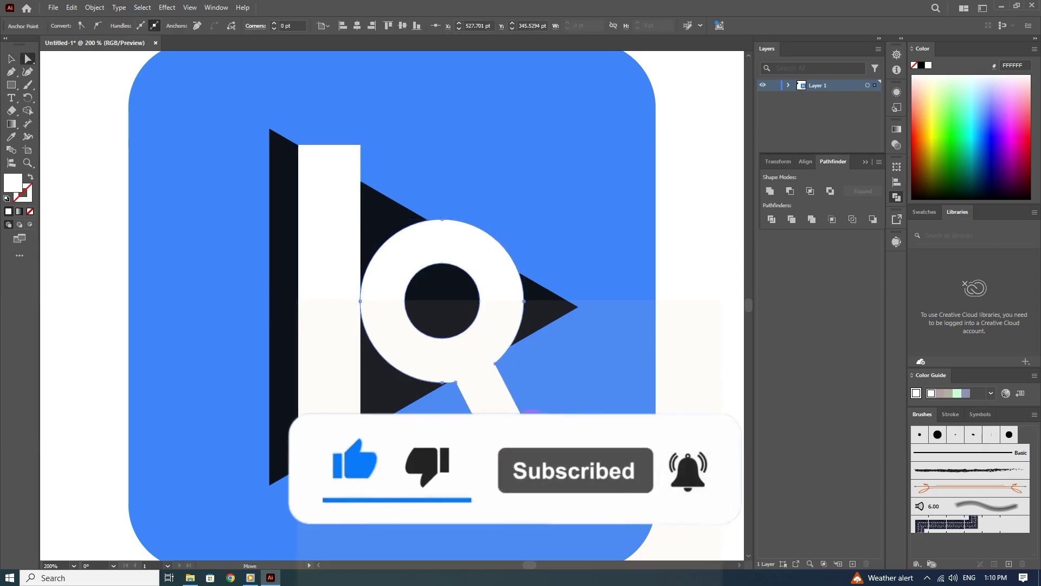
drag(473, 414, 481, 415)
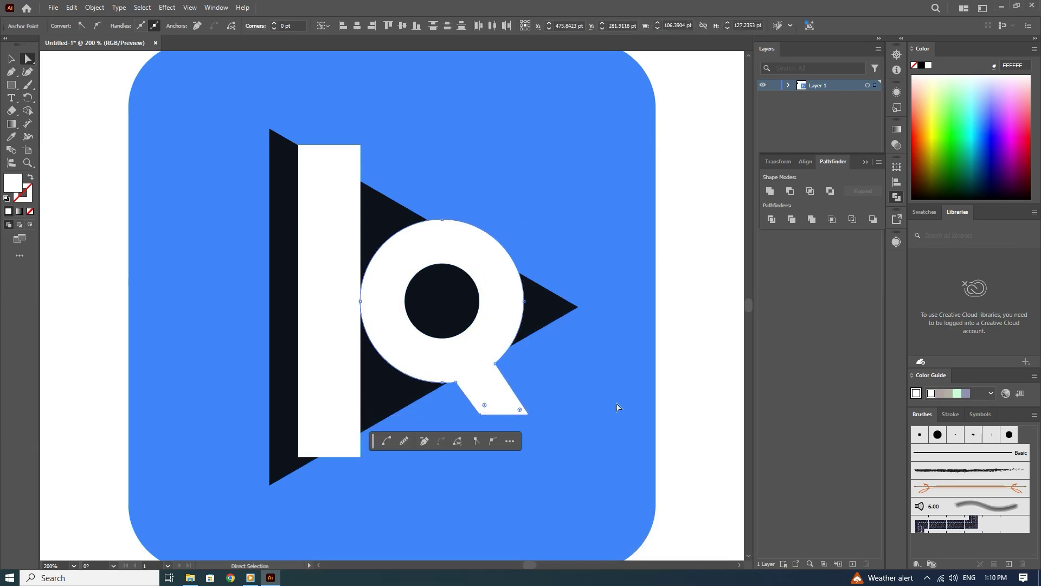
click(673, 391)
Move the blue and dark color swatches together off the artboard to its left.
key(ctrl+minus)
key(ctrl+minus)
key(ctrl+minus)
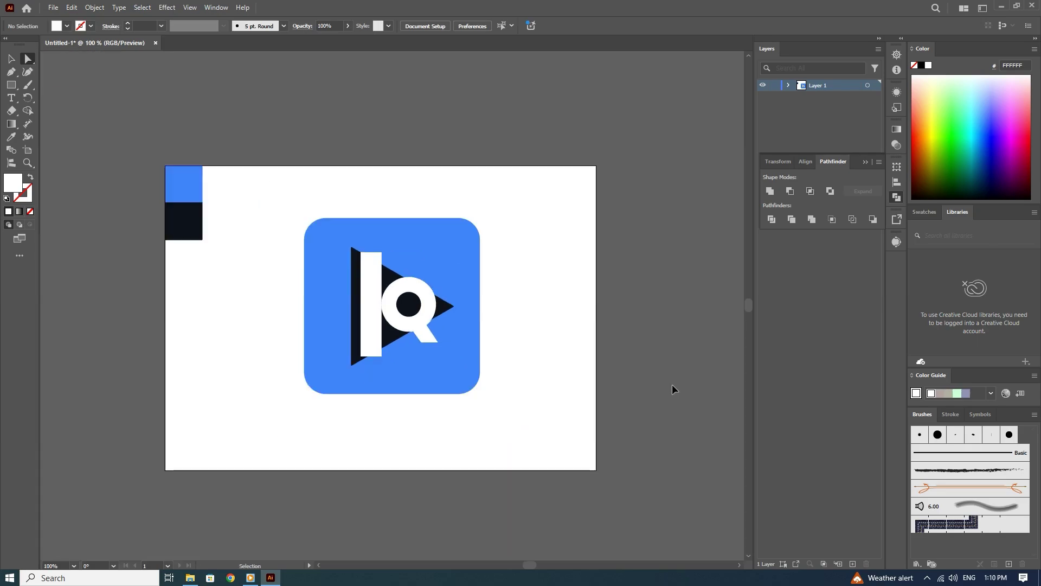
key(v)
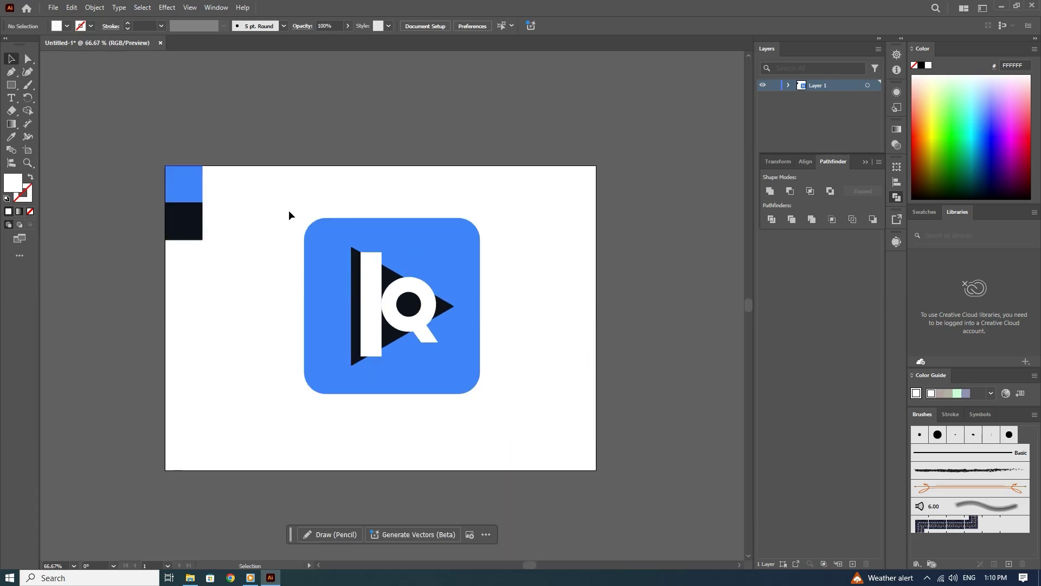
drag(181, 228, 76, 218)
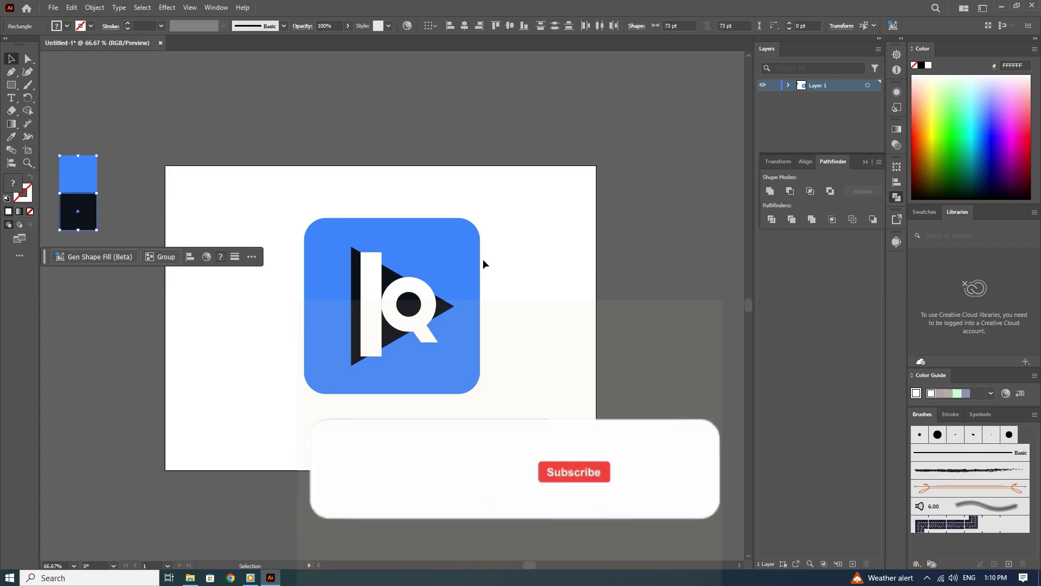
Group the Q, the white vertical bar and the dark triangle.
click(411, 324)
shift+click(365, 325)
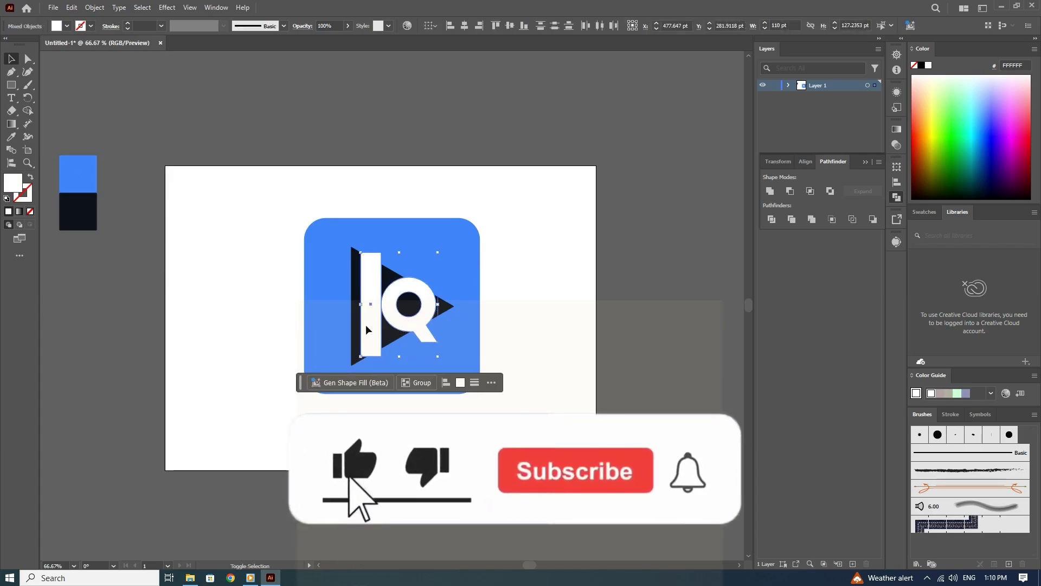
shift+click(386, 337)
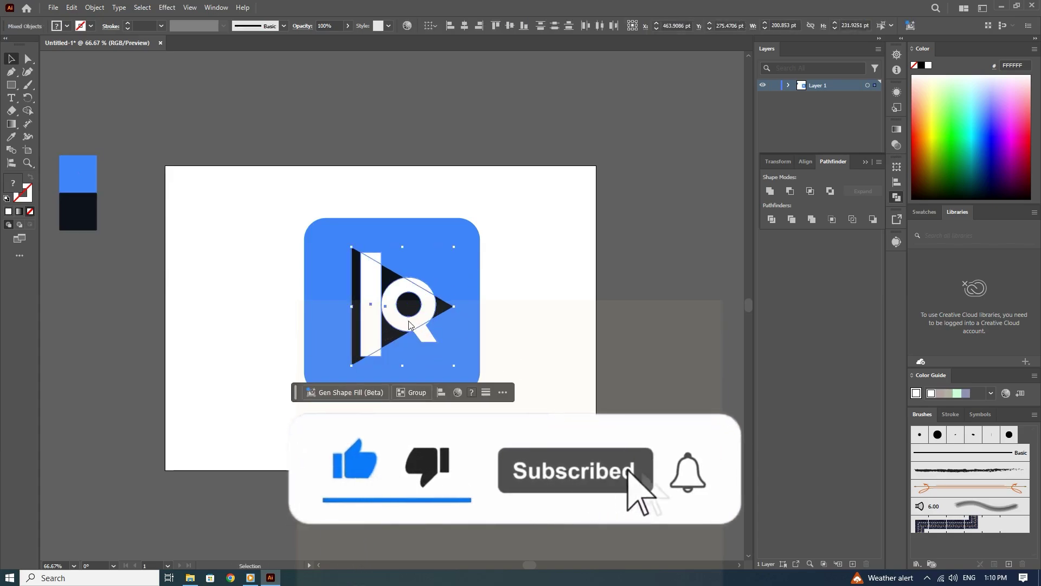
right_click(408, 320)
click(448, 186)
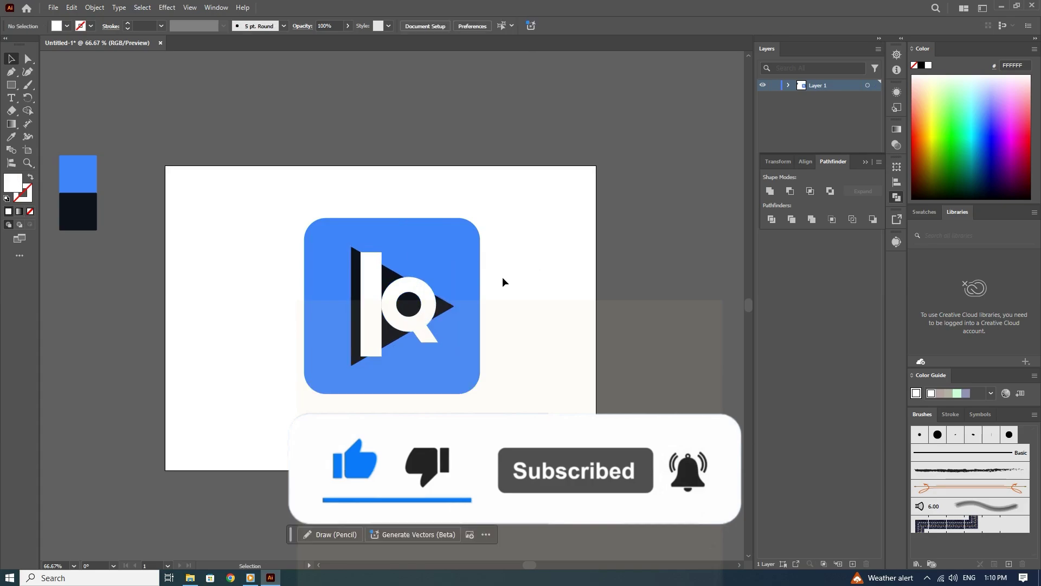
Try to center the logo group horizontally and vertically on the artboard, and undo the alignment.
click(803, 162)
click(784, 190)
click(850, 192)
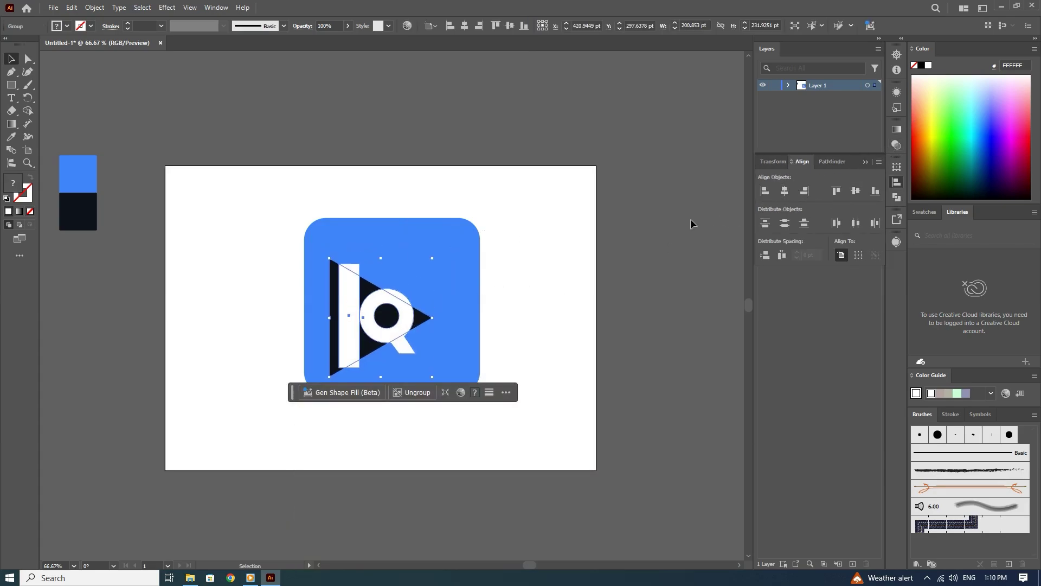
drag(552, 244, 379, 412)
click(588, 302)
key(ctrl+z)
key(ctrl+z)
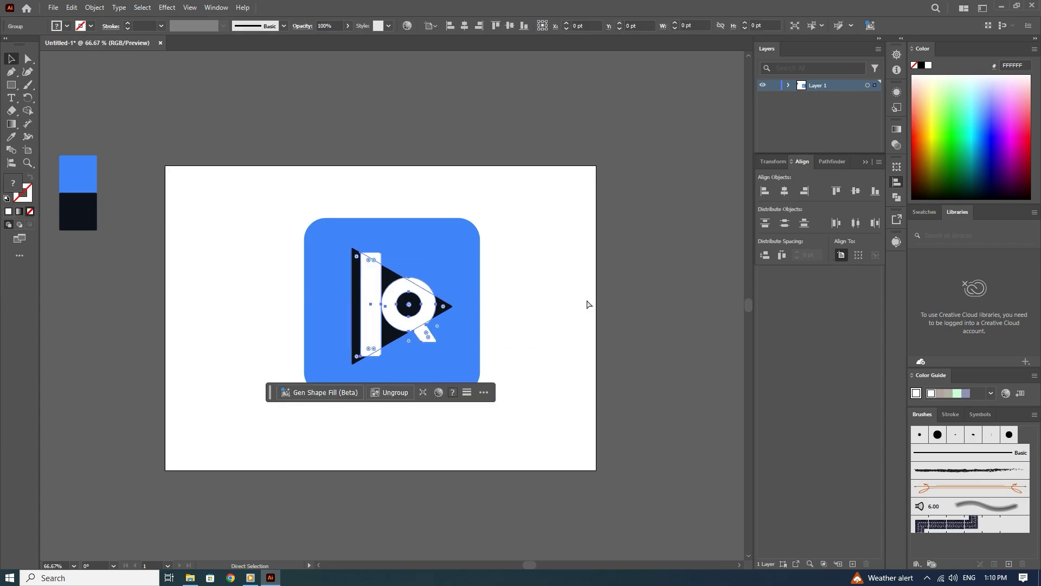
click(515, 314)
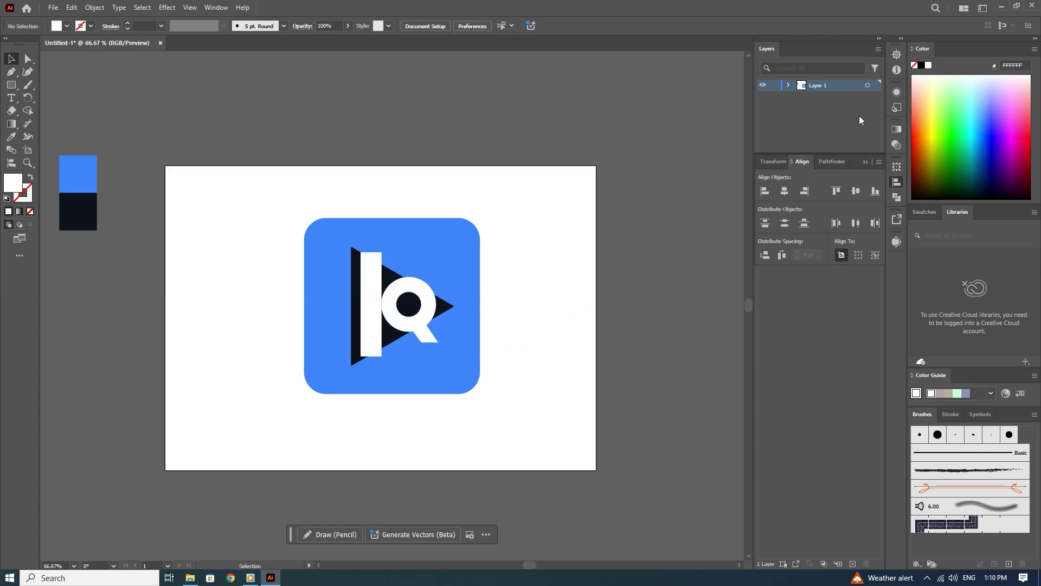
Align the logo group and the blue rounded square to each other by their horizontal and vertical centers.
click(787, 85)
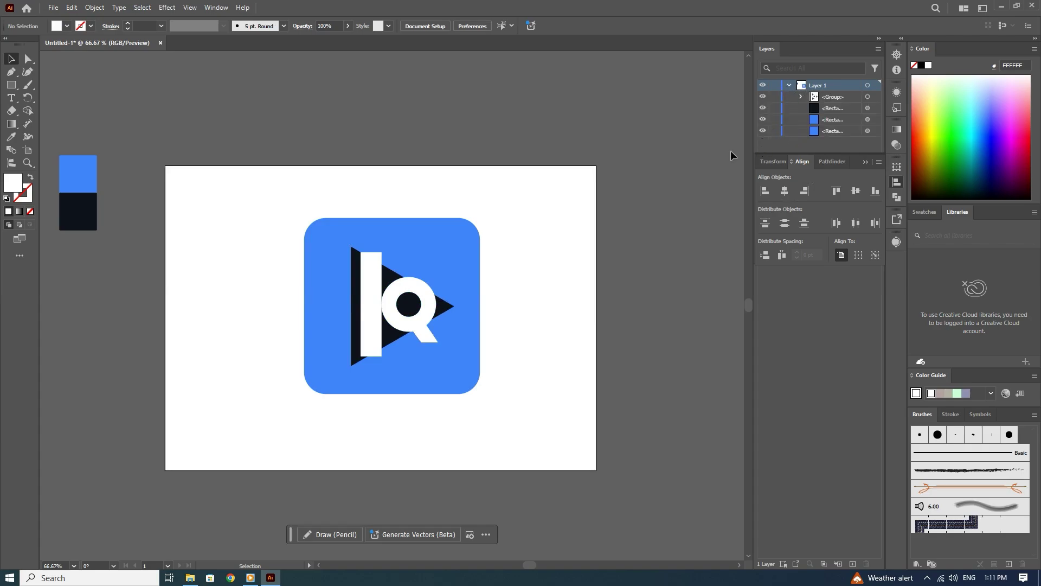
drag(511, 225, 296, 397)
key(a)
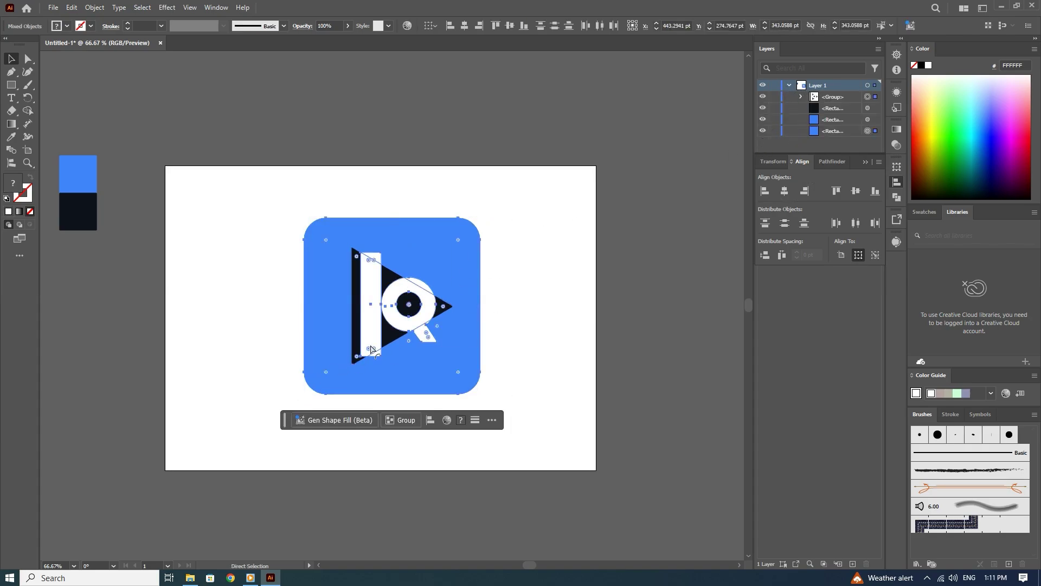
key(v)
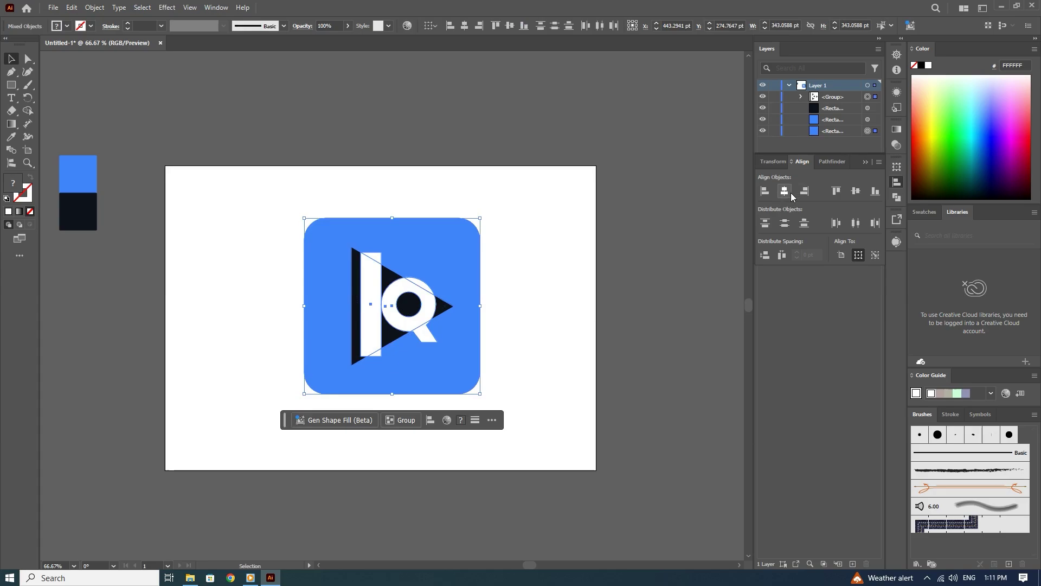
click(784, 191)
click(855, 193)
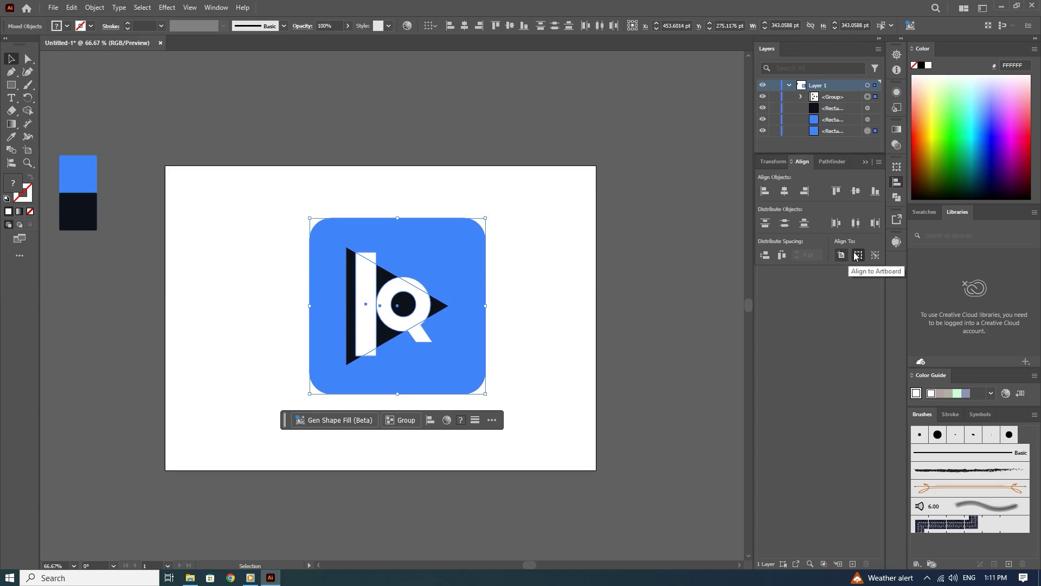
click(530, 273)
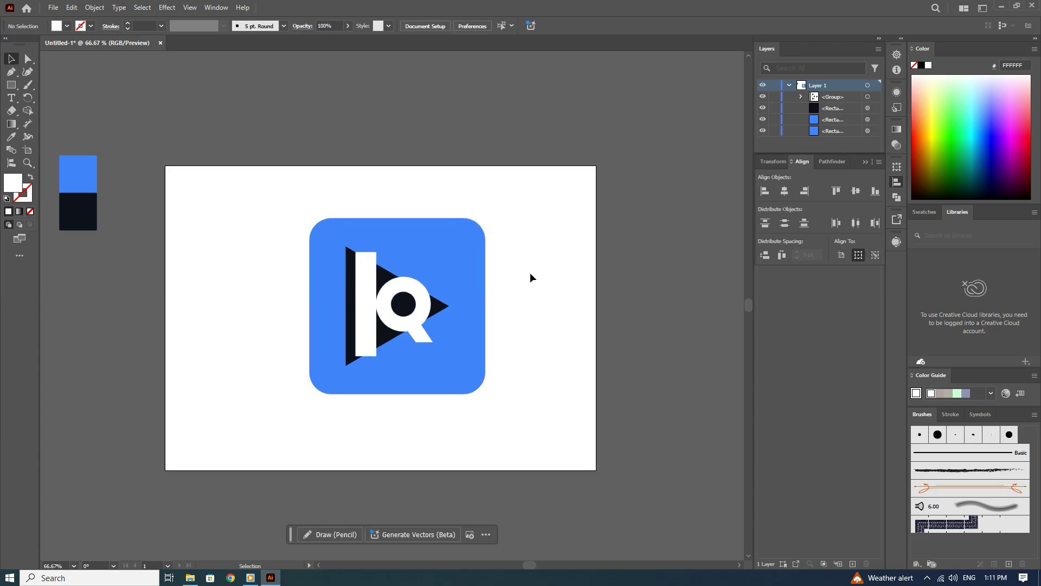
key(ctrl+plus)
key(ctrl+plus)
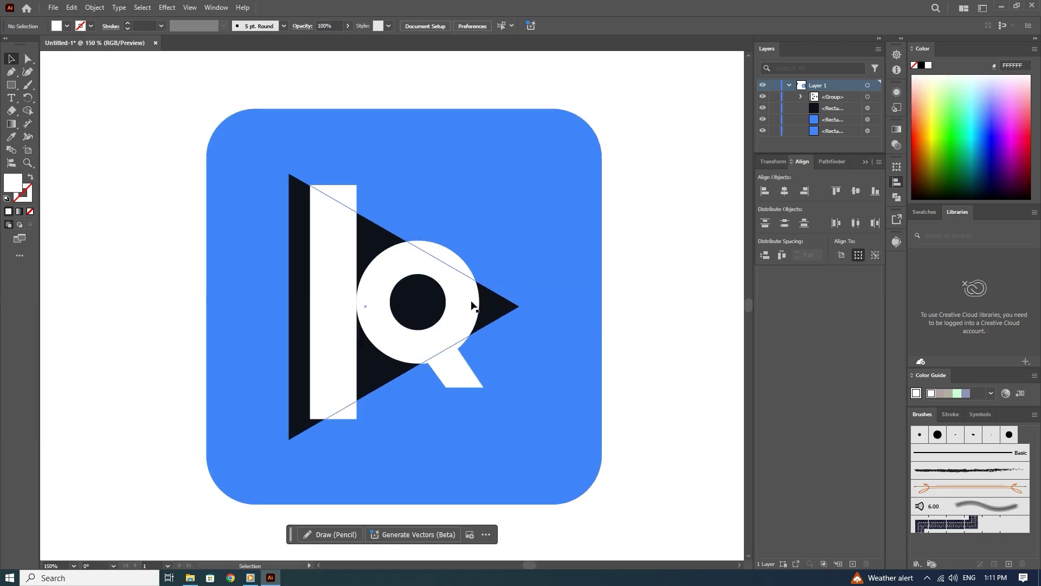
Shift the logo group about 7.5 pt to the right within the blue rounded square, keeping its vertical position.
click(399, 359)
drag(399, 358, 407, 358)
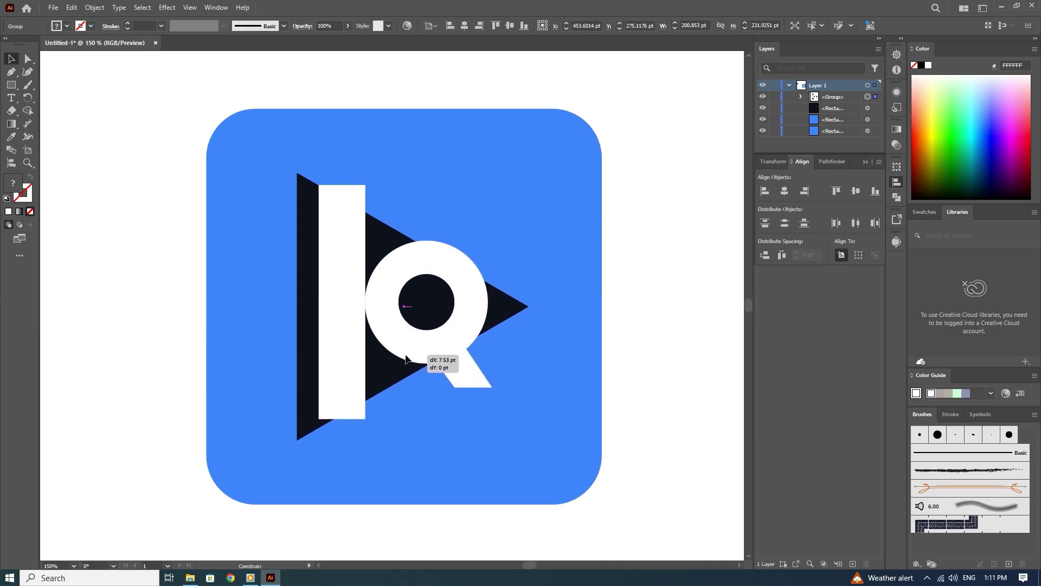
click(719, 277)
key(ctrl+minus)
key(ctrl+minus)
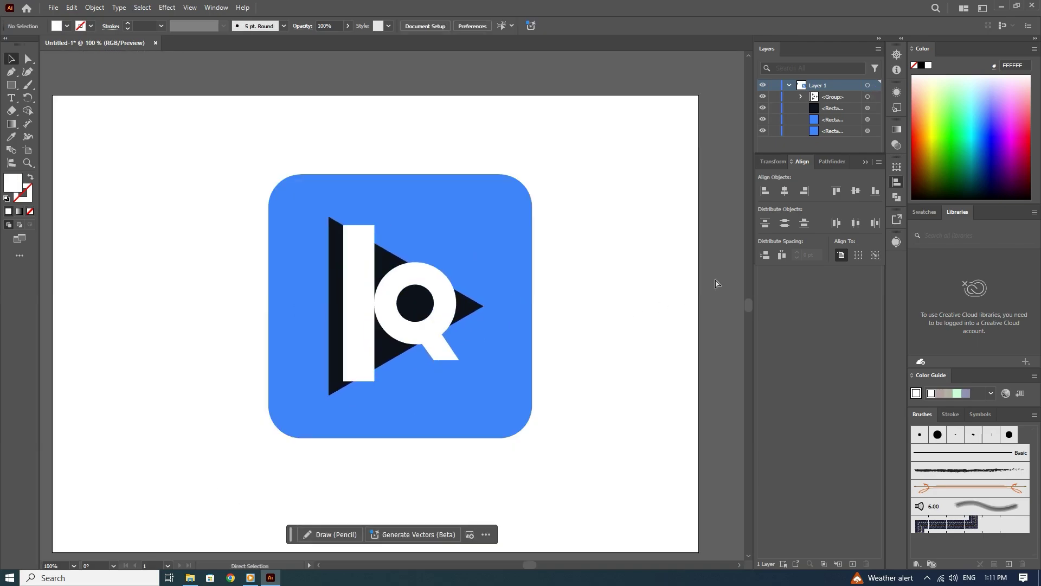
Move the logo group and the blue rounded square together slightly left, closer to the artboard's center.
drag(414, 316, 396, 310)
click(542, 287)
click(531, 253)
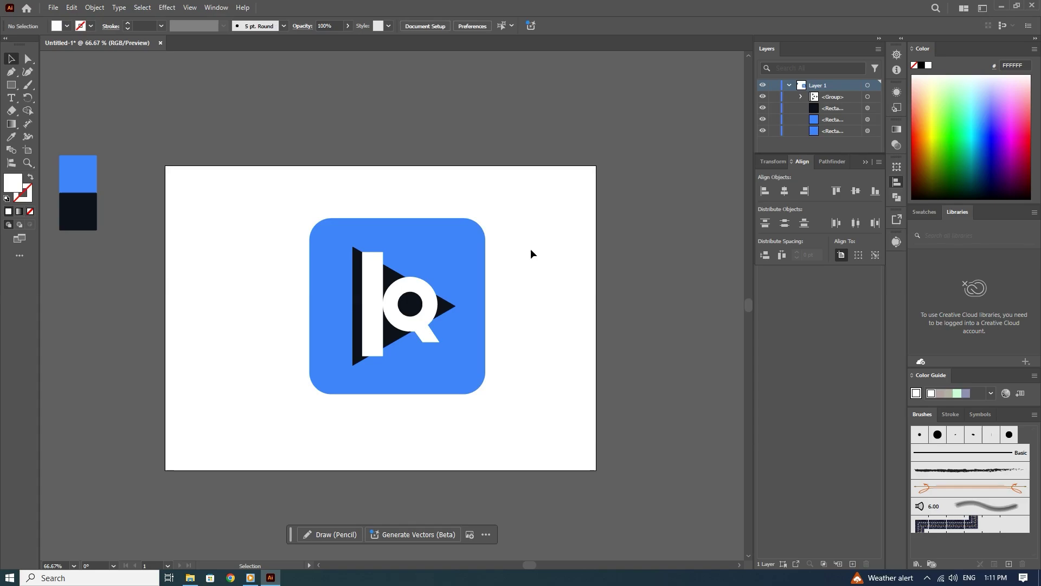
drag(398, 371, 388, 370)
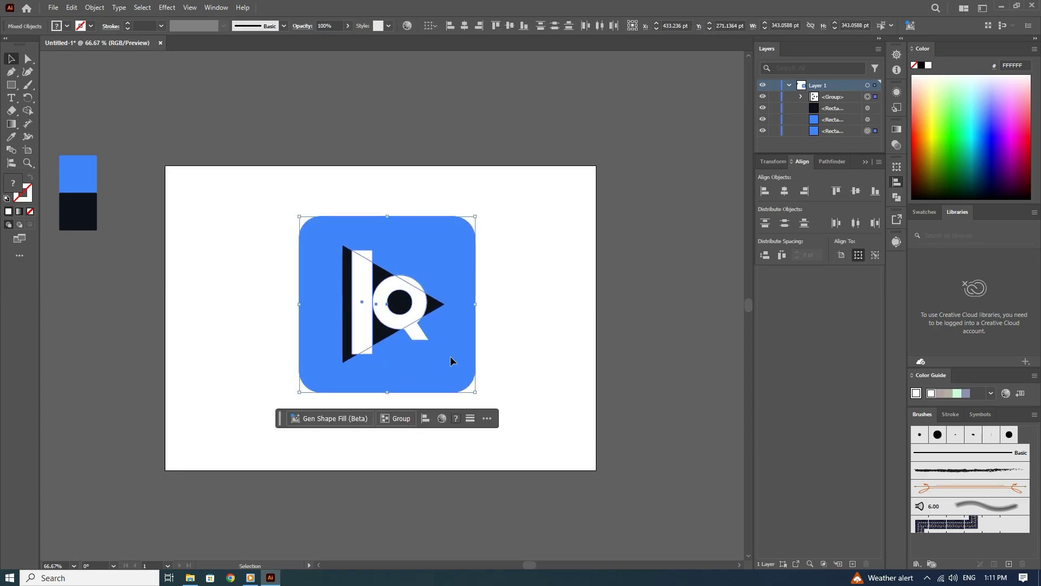
drag(453, 358, 448, 361)
click(493, 349)
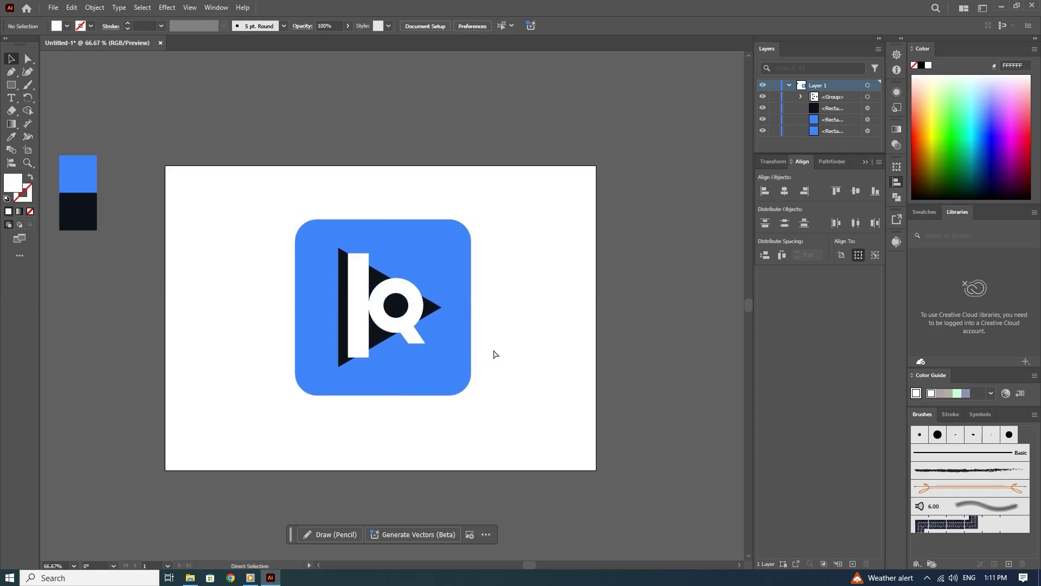
Nudge only the white vertical bar inside the logo group 3 pt left, away from the Q.
key(ctrl+0)
click(443, 341)
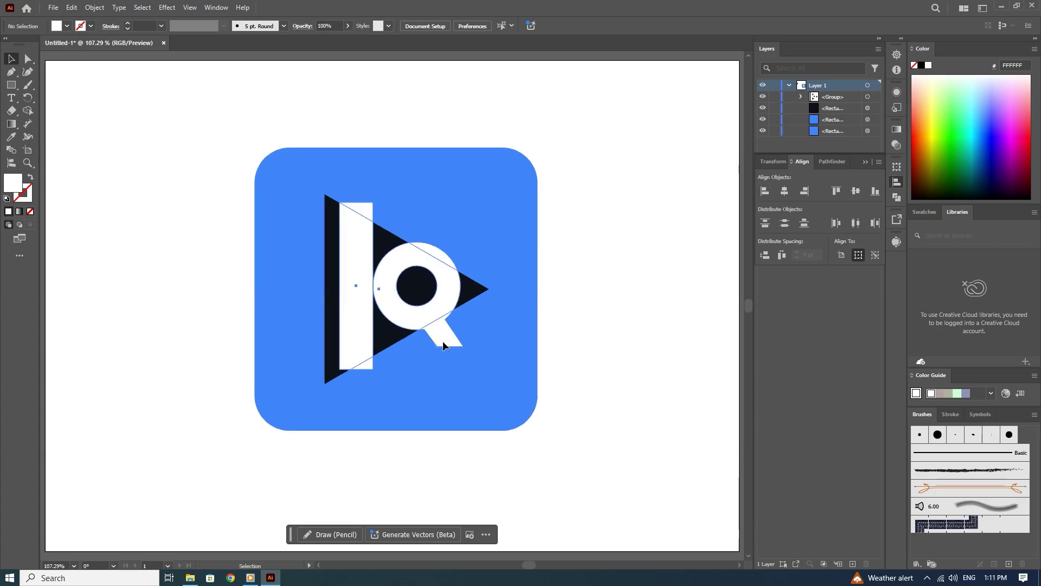
click(566, 305)
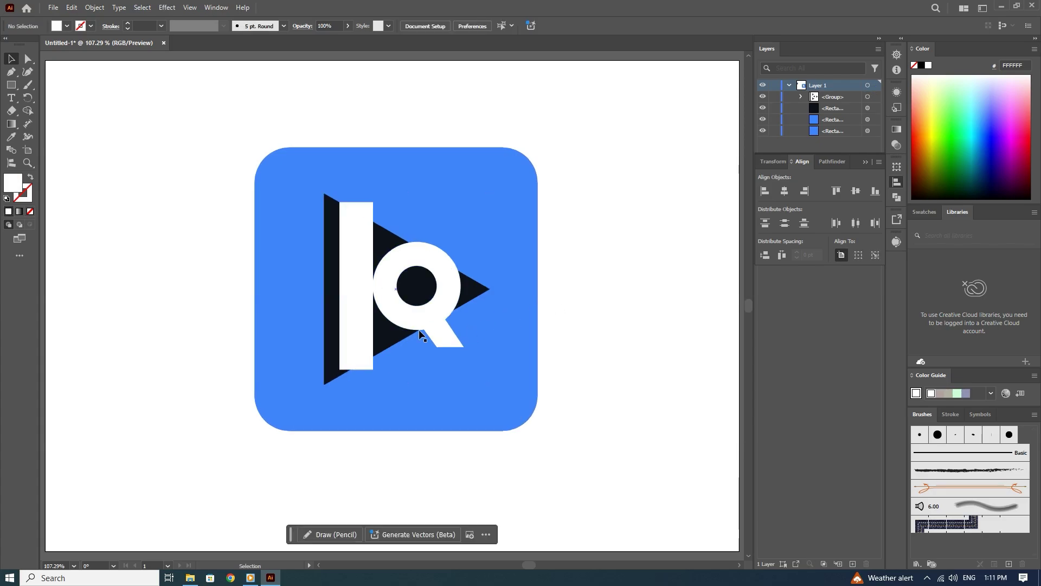
click(359, 331)
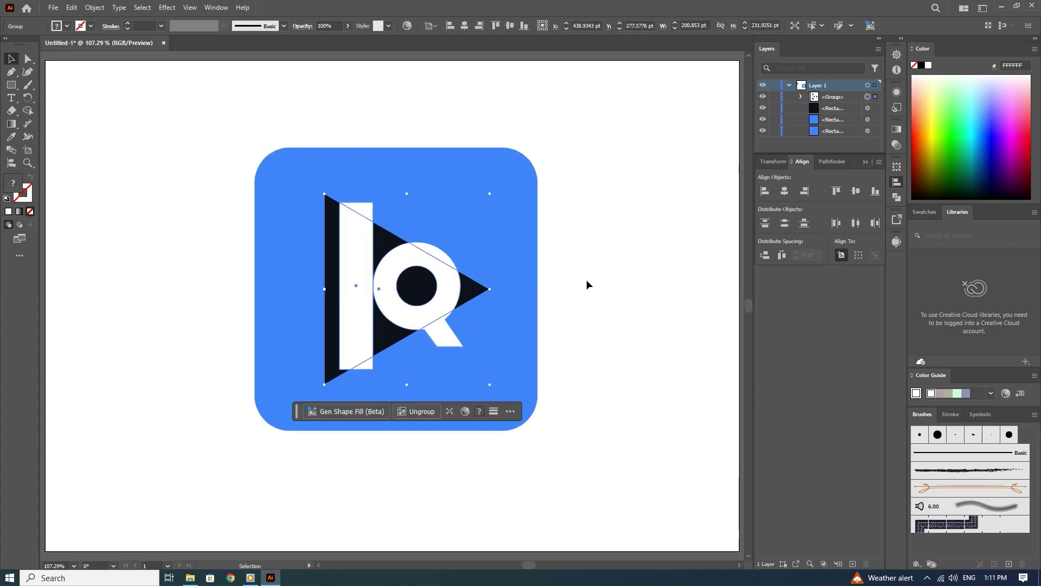
click(586, 282)
key(a)
click(347, 328)
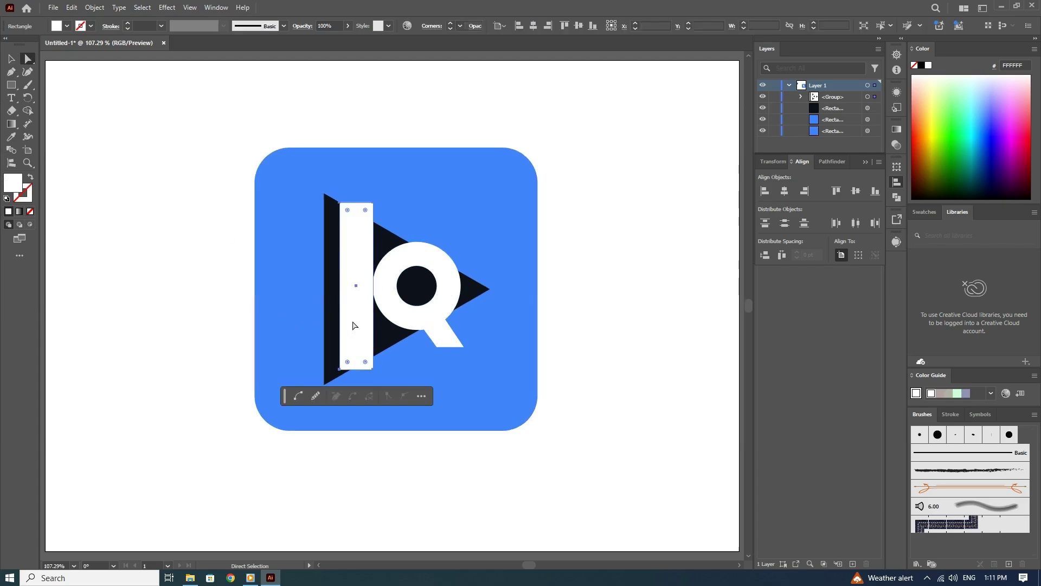
key(Left)
key(Left)
key(Left)
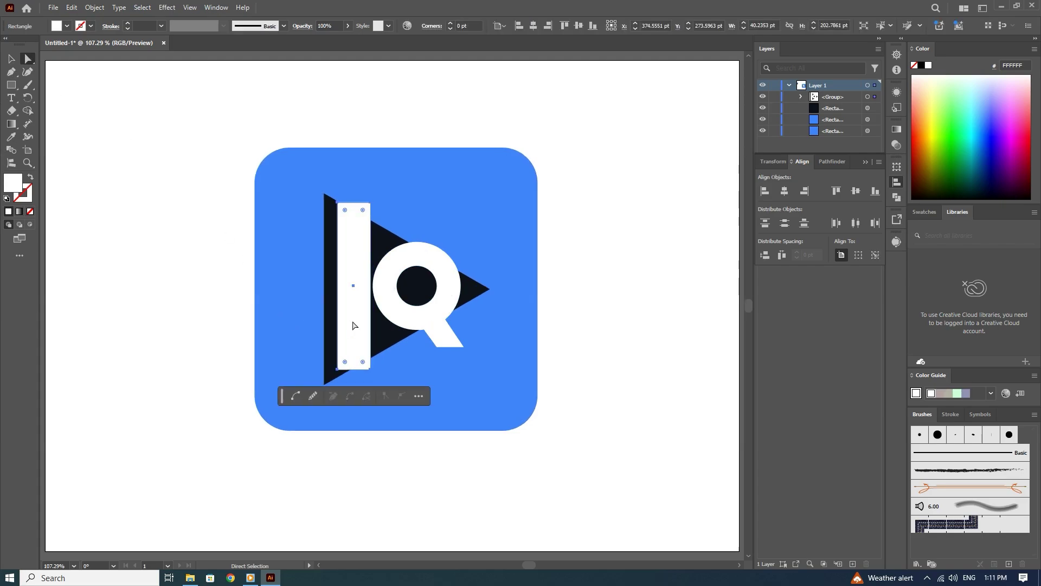
click(626, 250)
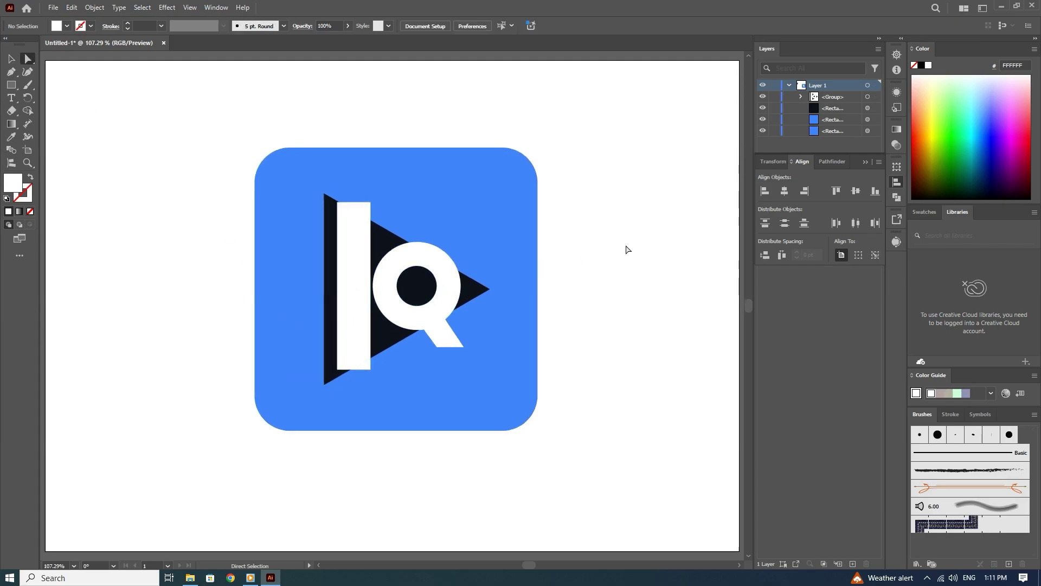
Raise the two bottom anchor points of the white vertical bar to shorten it to about 192.8 pt high.
scroll(626, 249, down, 1)
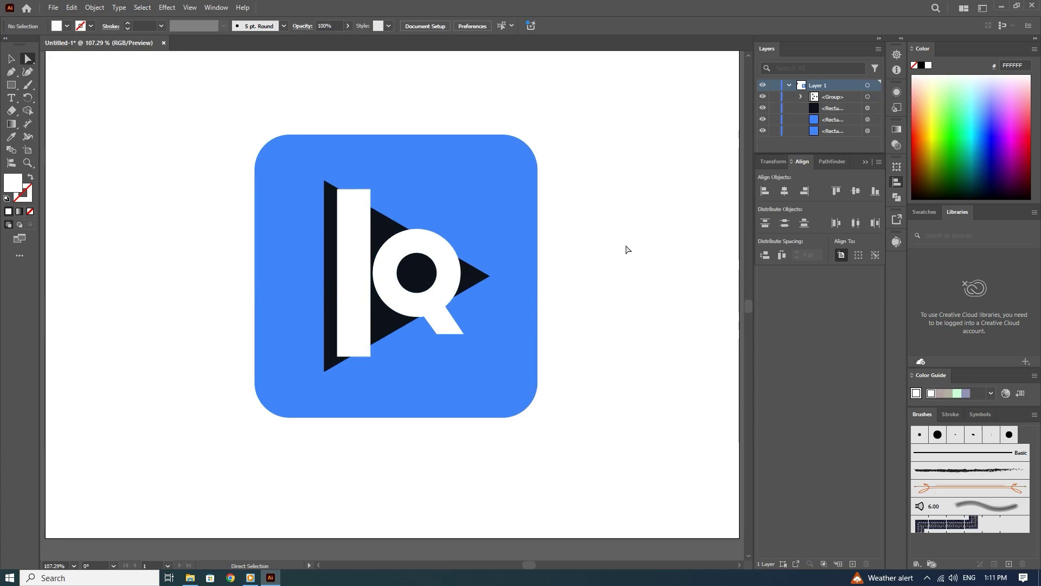
click(366, 336)
drag(369, 191, 370, 191)
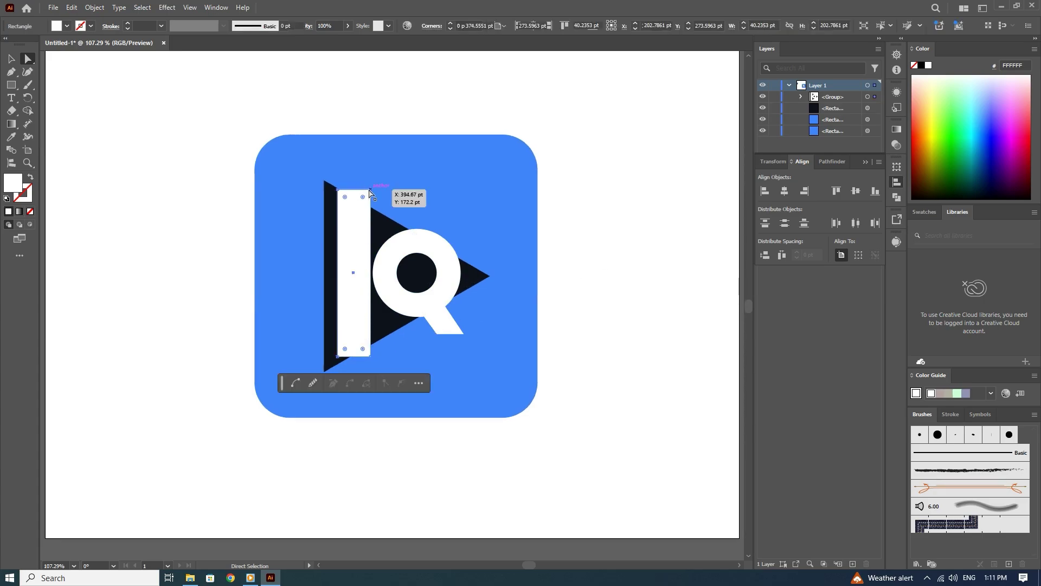
click(369, 356)
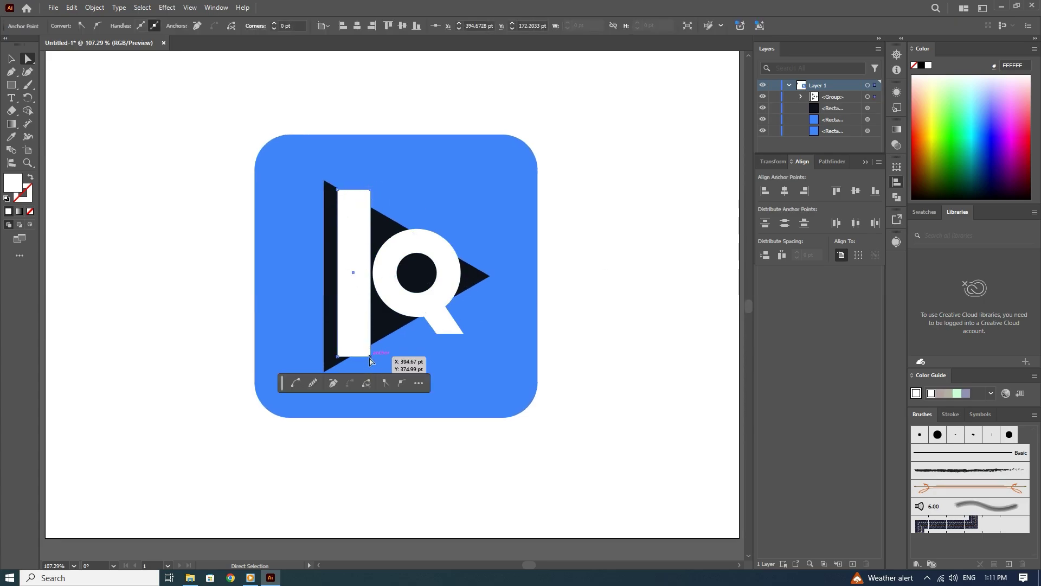
shift+click(339, 357)
key(shift+Up)
key(shift+Up)
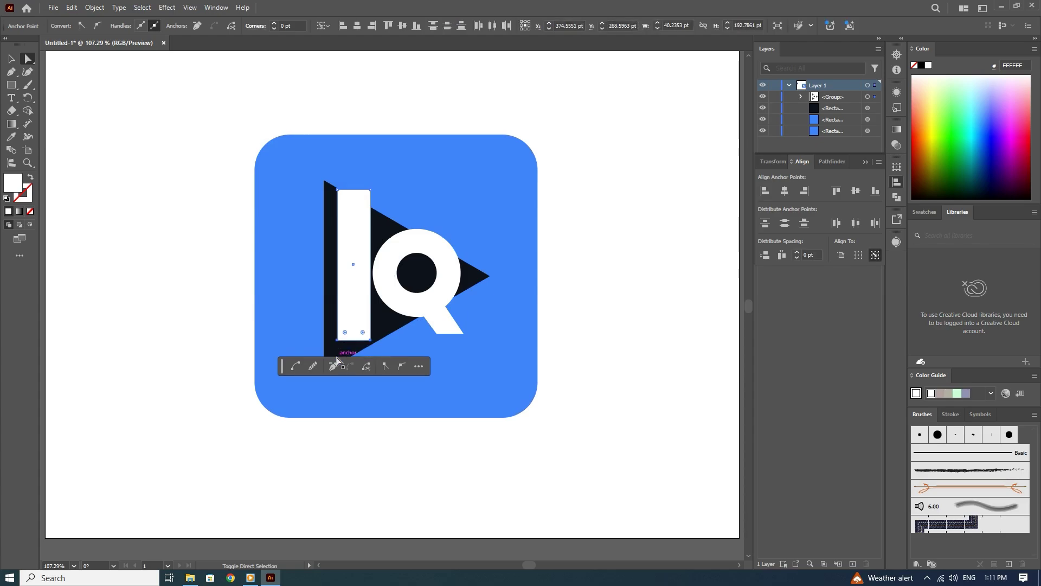
key(shift+Down)
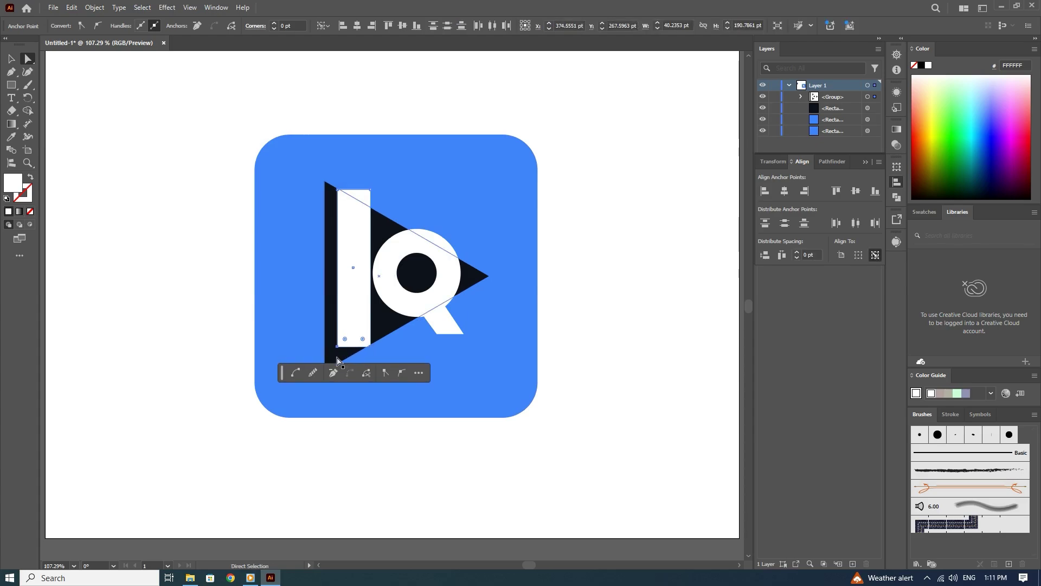
key(Down)
key(Down)
Nudge the shortened white vertical bar down 5 pt over the dark triangle and deselect it.
click(357, 315)
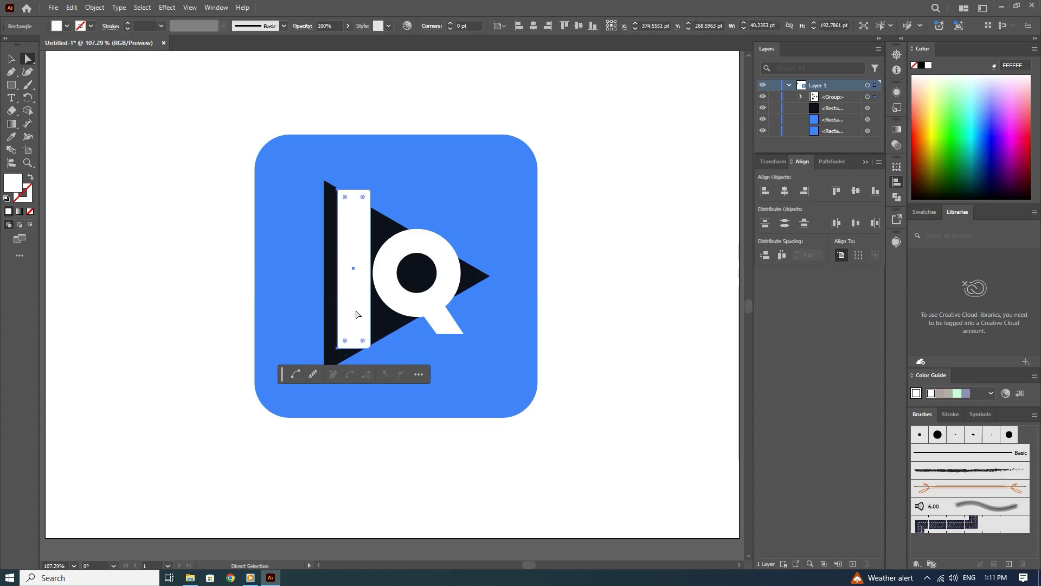
key(Down)
key(Down)
key(Down)
key(Down)
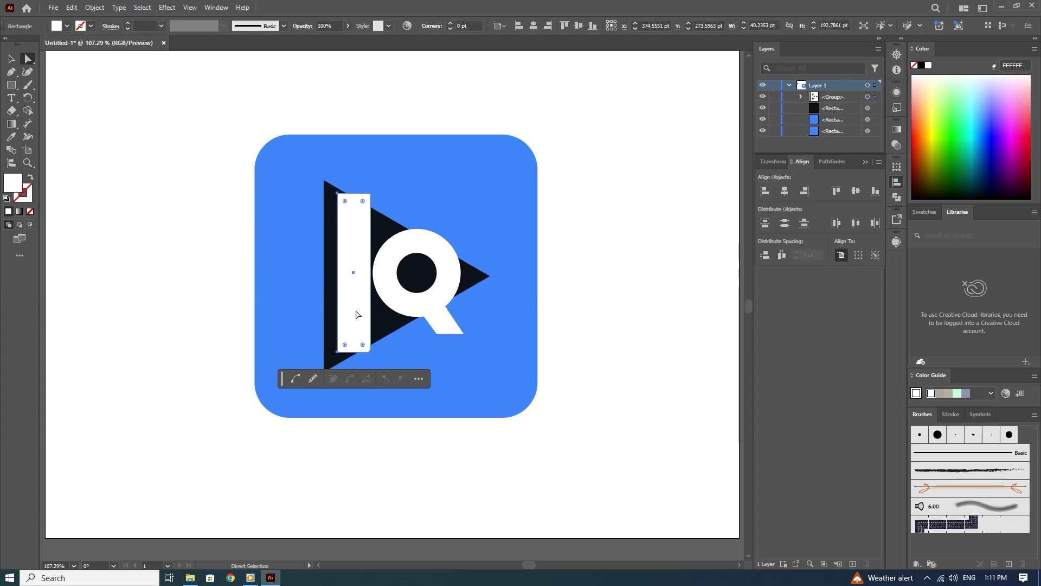
click(570, 258)
scroll(570, 259, up, 1)
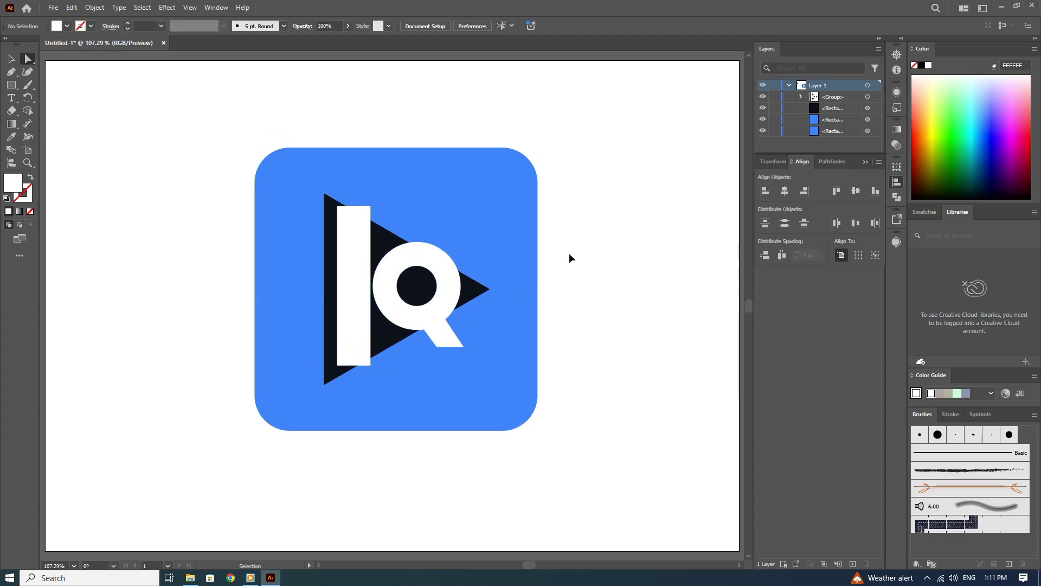
click(11, 59)
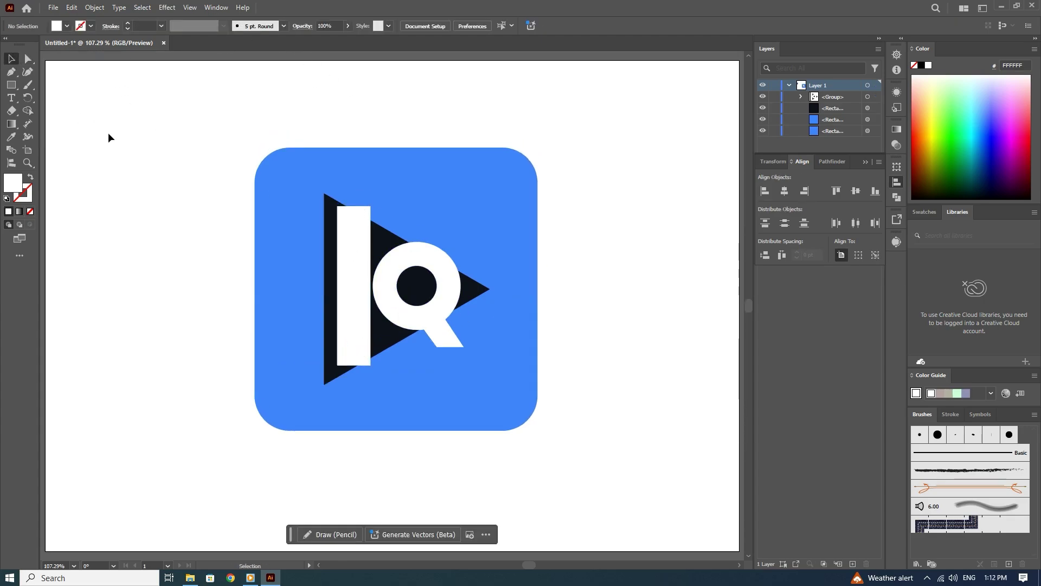